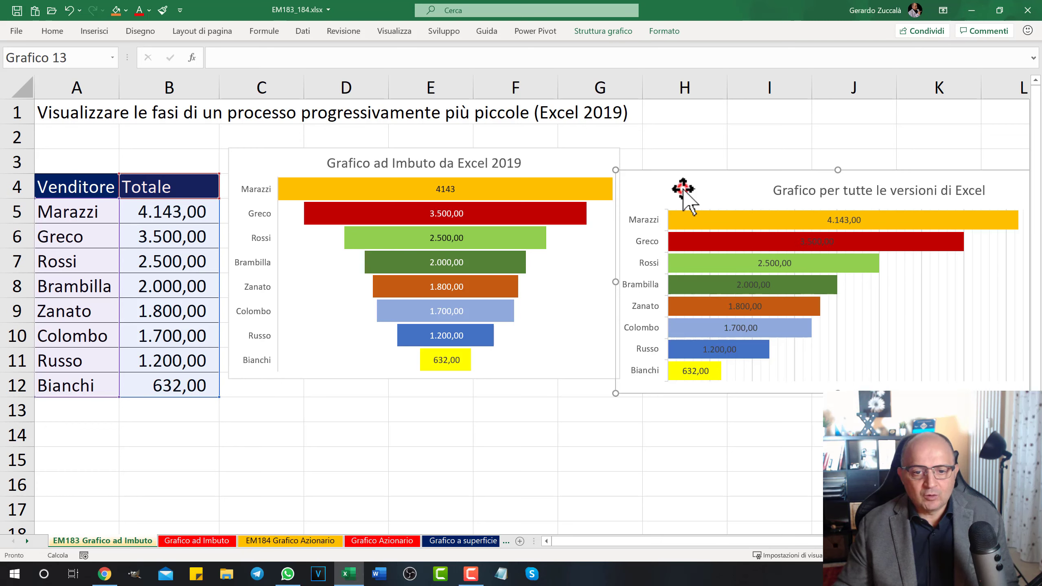
Step: Drag the 'Grafico per tutte le versioni di Excel' bar chart up beside the funnel chart, then select the funnel
left_click_drag(687, 178, 683, 192)
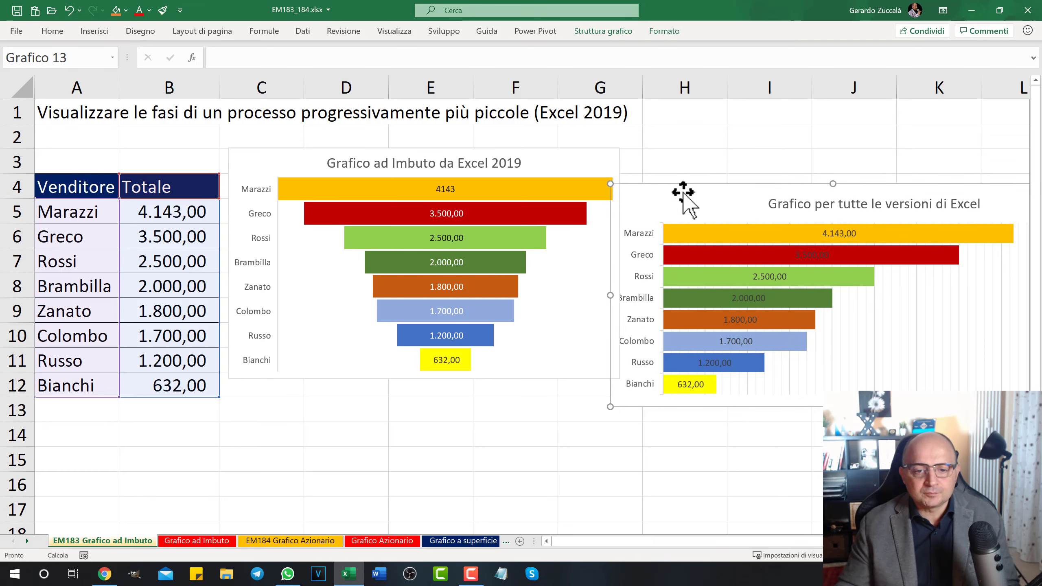
left_click_drag(683, 192, 695, 180)
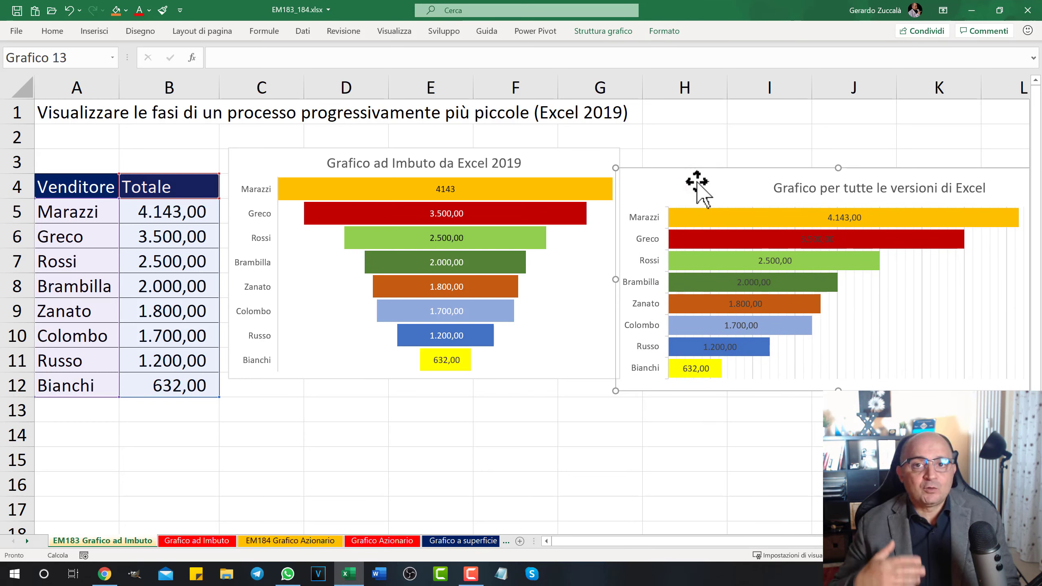
left_click(599, 160)
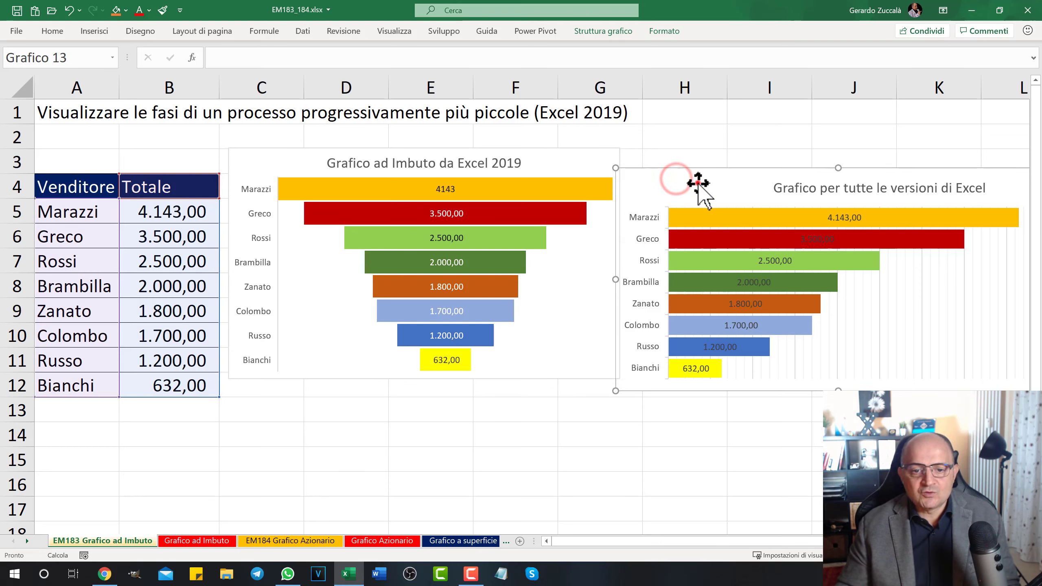
left_click_drag(676, 181, 669, 182)
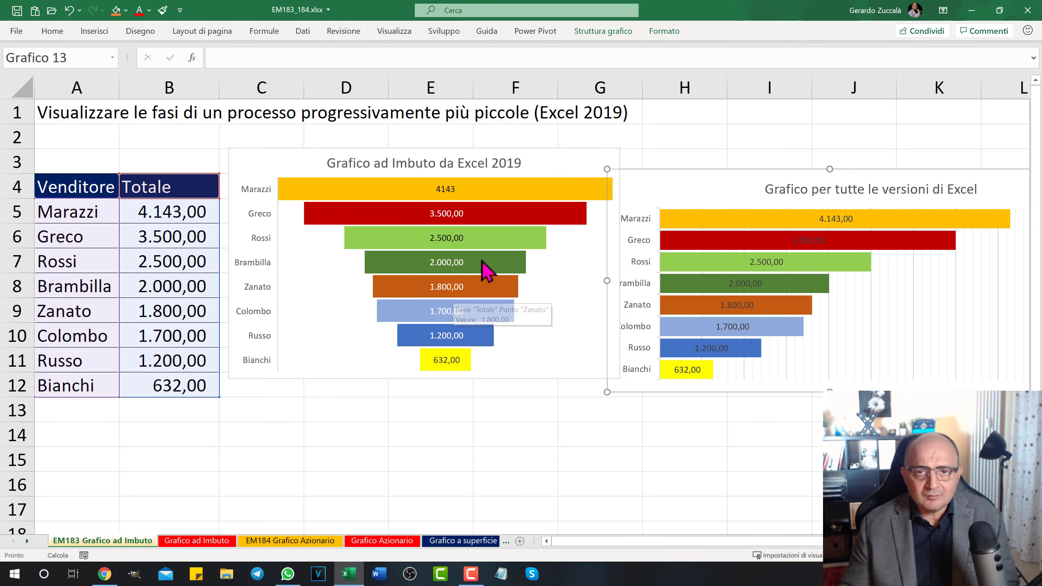
mouse_move(483, 267)
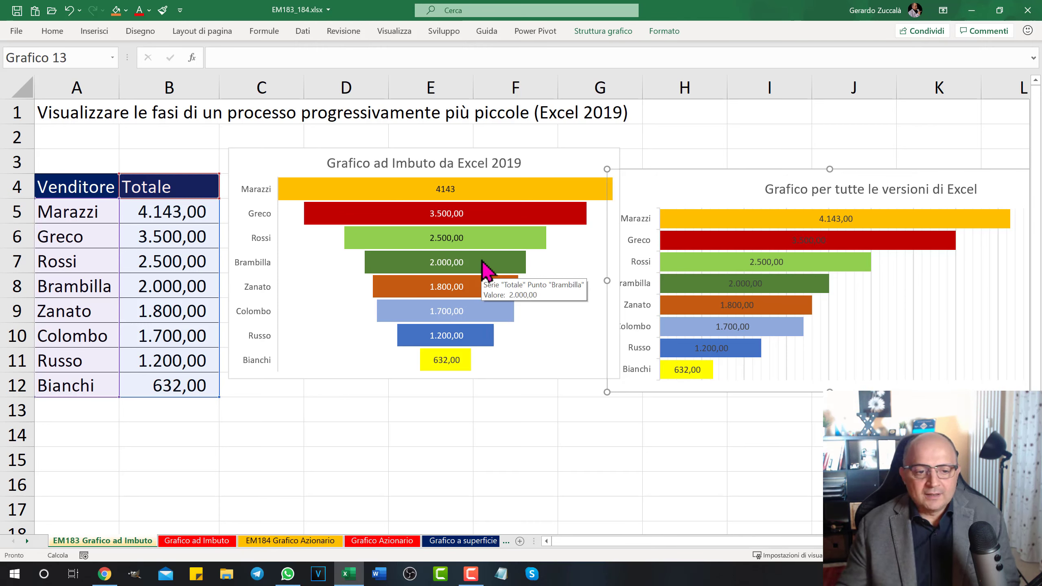
left_click(556, 158)
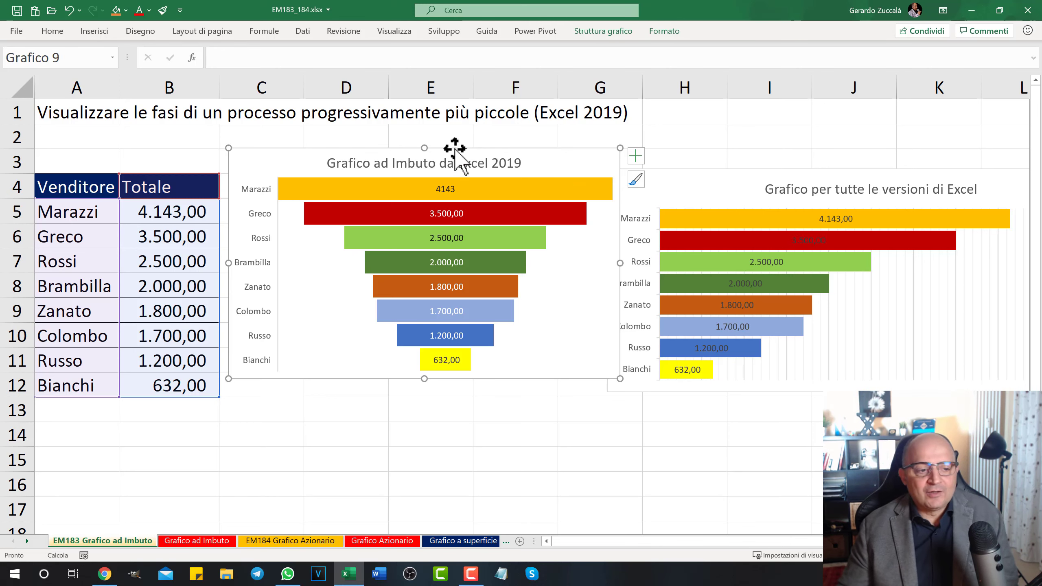
left_click(168, 257)
left_click_drag(169, 227, 163, 312)
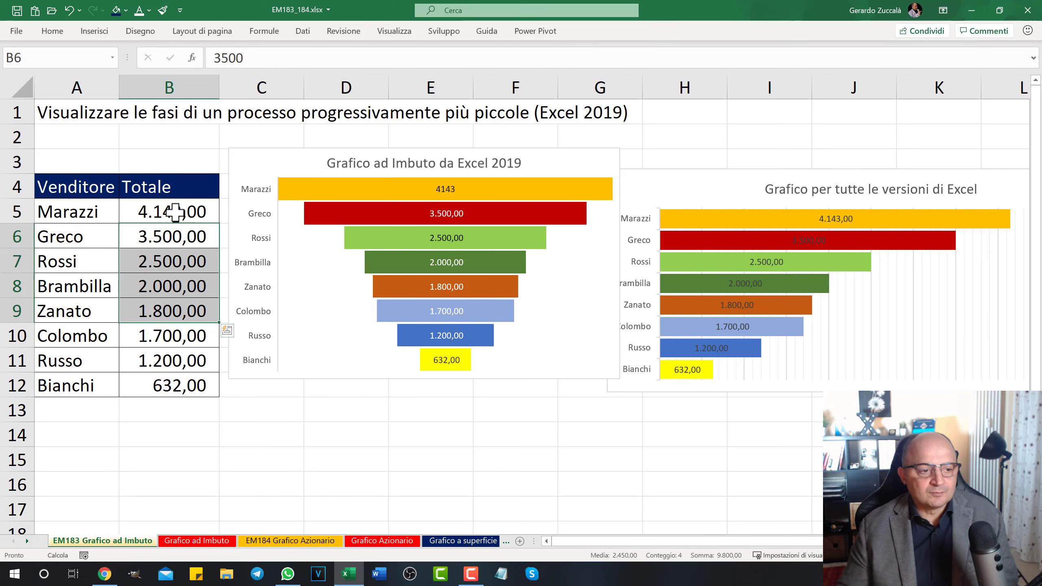
left_click_drag(103, 215, 174, 360)
left_click_drag(103, 218, 86, 343)
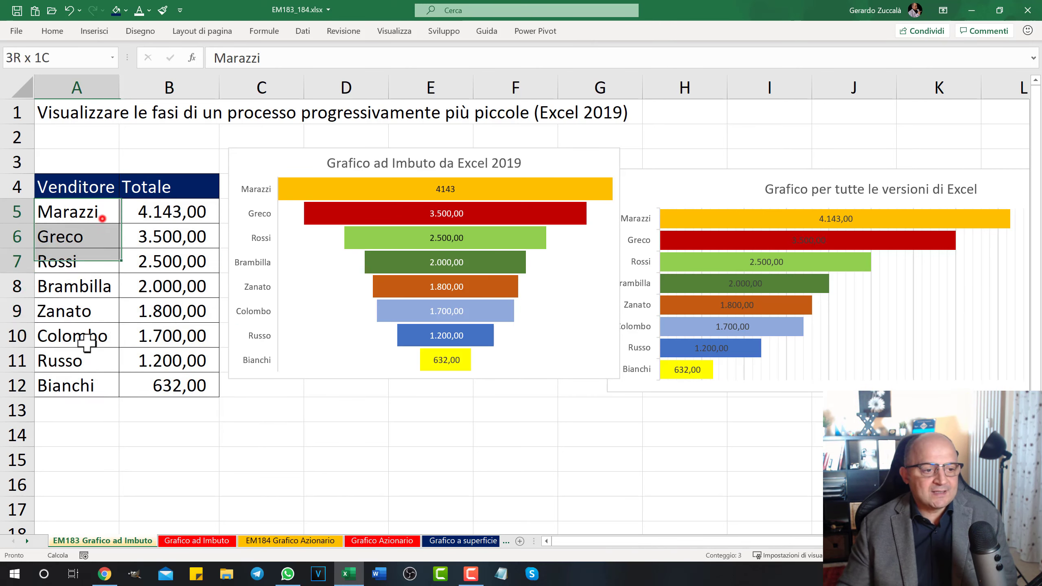
left_click_drag(170, 214, 152, 380)
left_click_drag(81, 211, 62, 390)
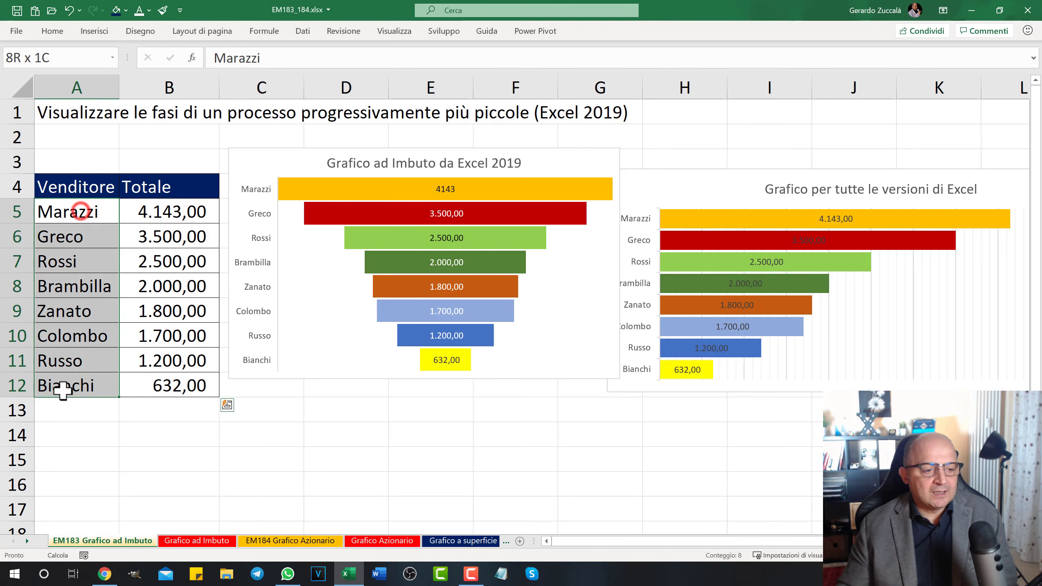
left_click_drag(174, 210, 135, 396)
left_click_drag(172, 217, 151, 384)
left_click_drag(171, 211, 161, 386)
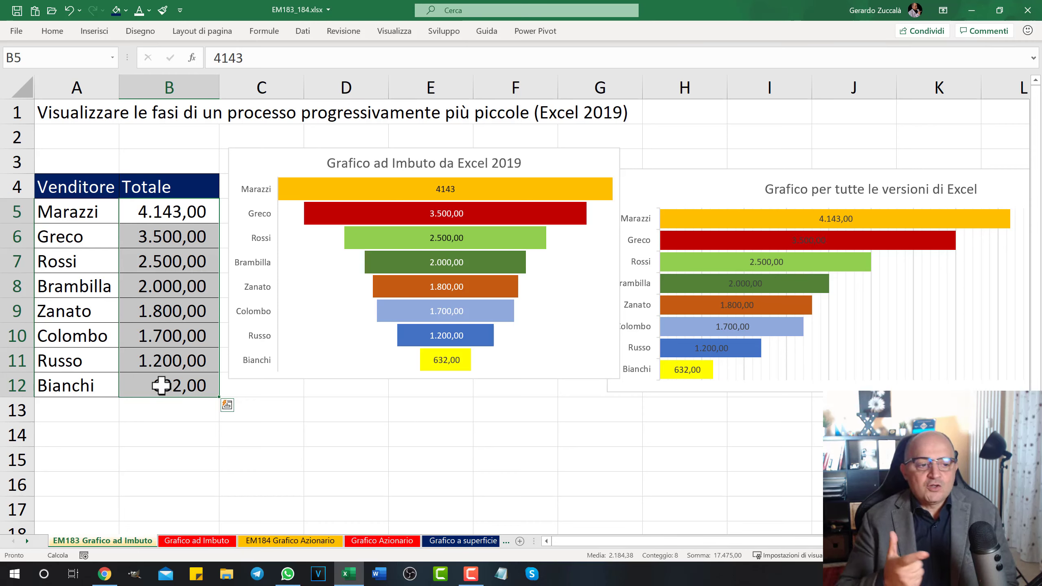
Step: Enter 500 as Rossi's total in cell B7
left_click(155, 260)
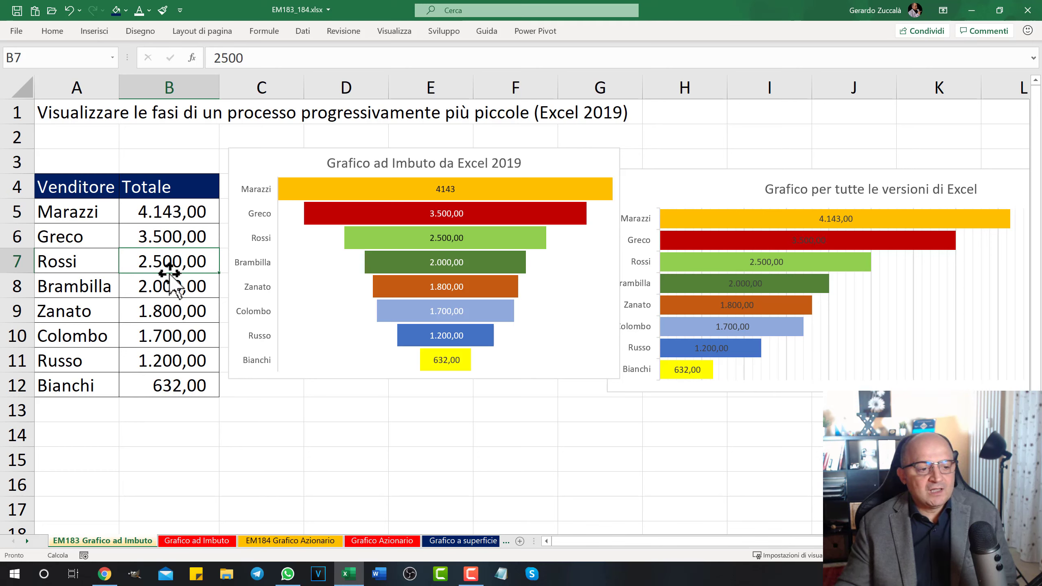
type("500")
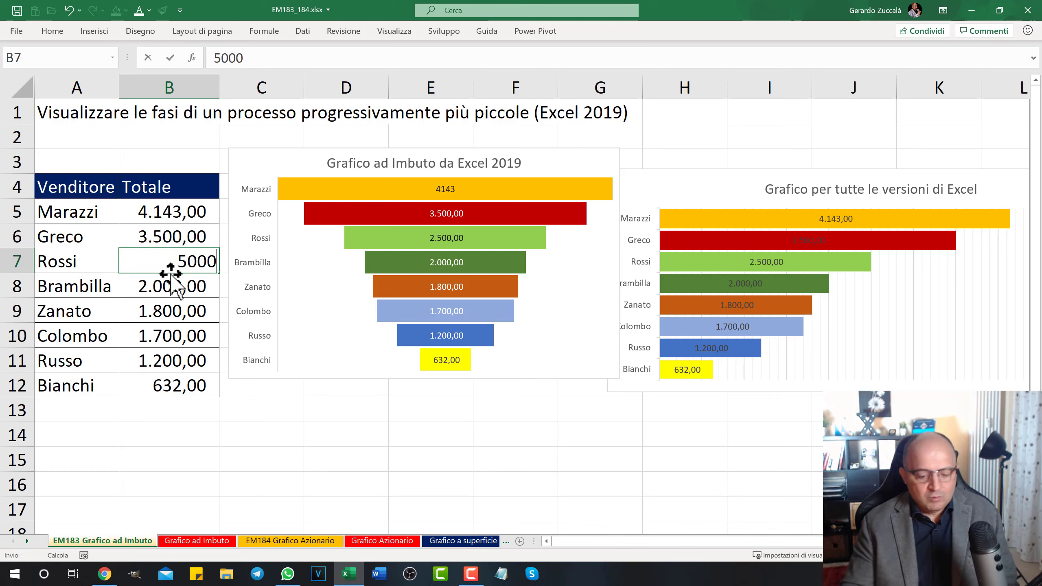
key("Return")
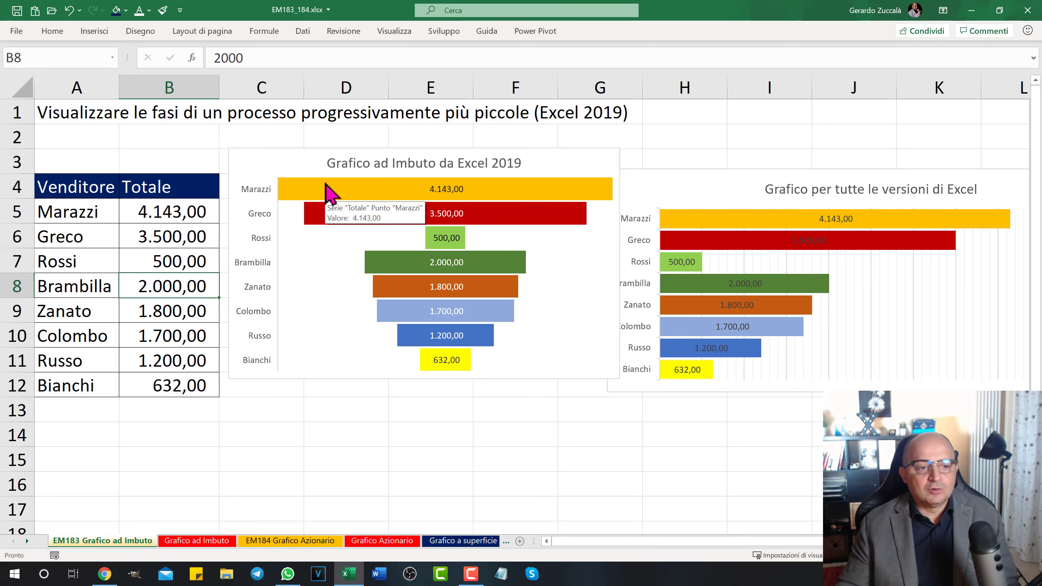
Step: Realign the funnel and bar charts side by side, then go to the Grafico ad Imbuto sheet
left_click_drag(326, 187, 292, 420)
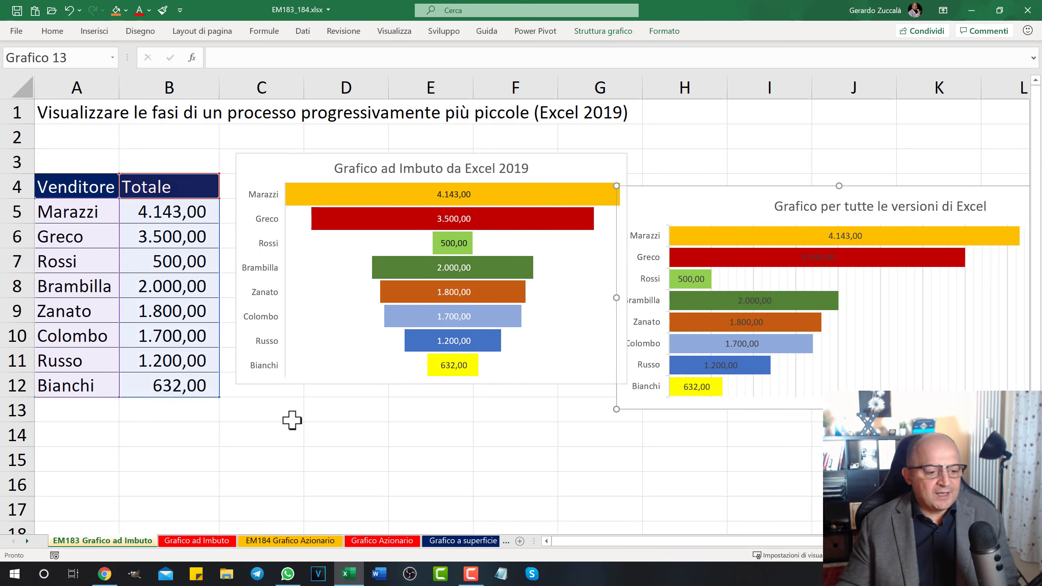
left_click(214, 542)
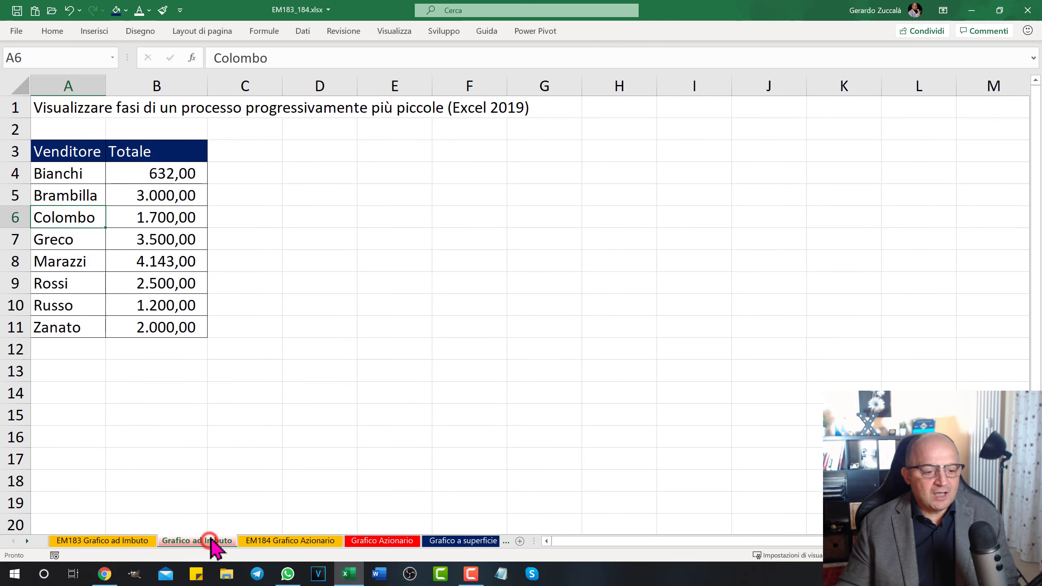
left_click(134, 544)
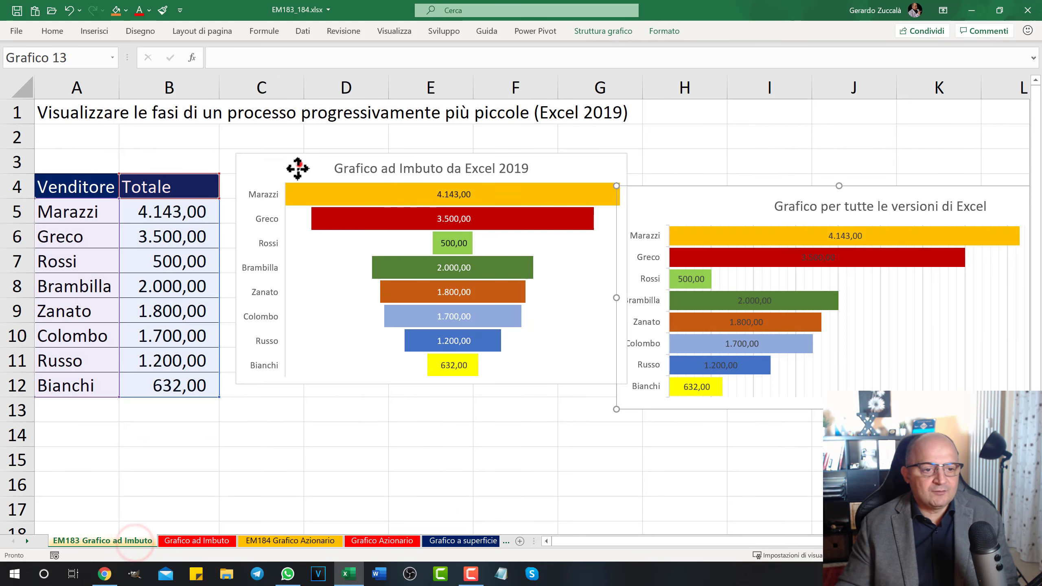
left_click_drag(297, 165, 295, 162)
left_click_drag(717, 199, 732, 176)
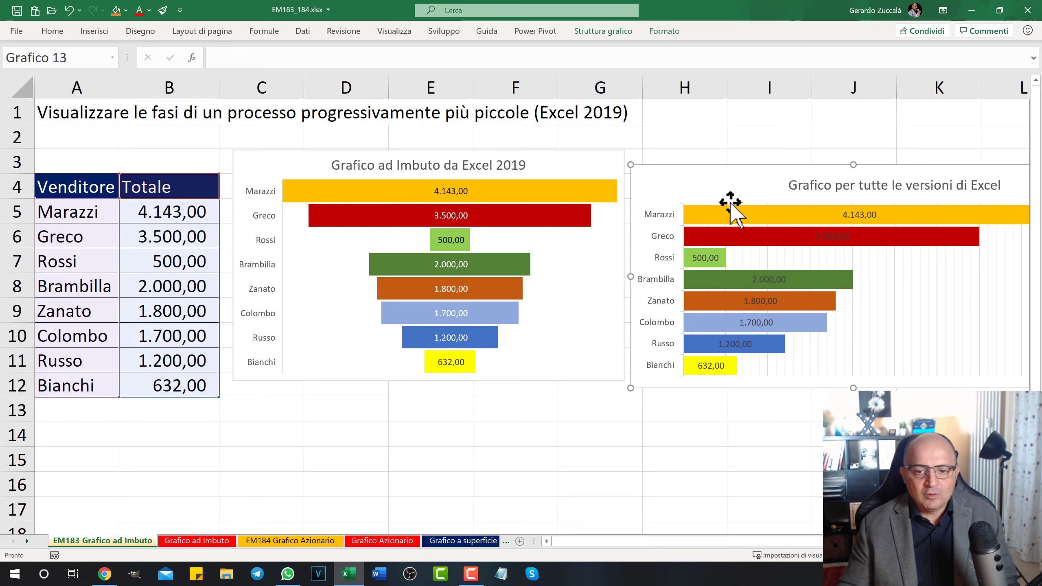
mouse_move(773, 236)
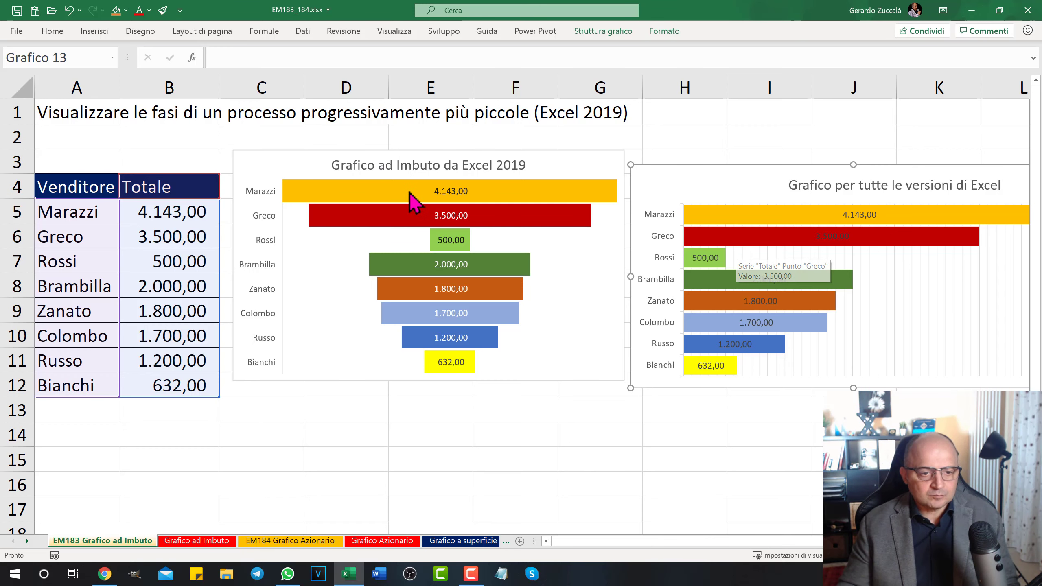
left_click(210, 540)
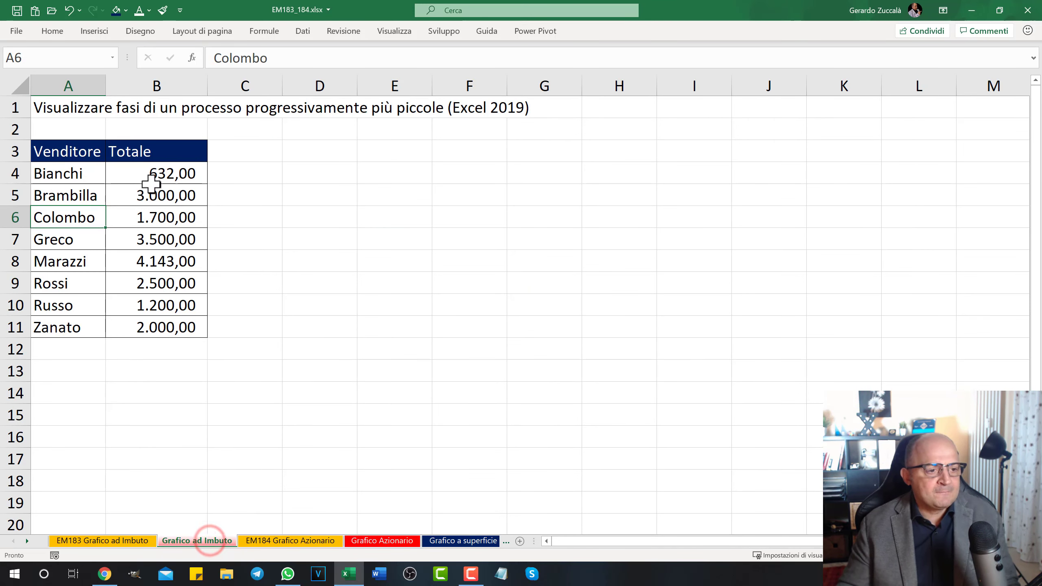
left_click_drag(56, 151, 66, 327)
left_click_drag(158, 165, 155, 327)
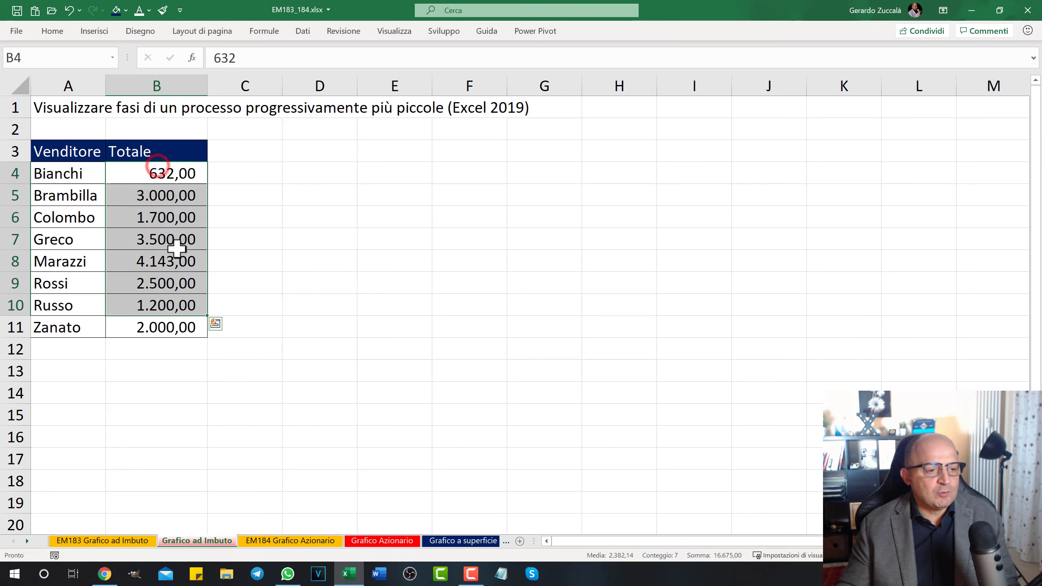
left_click_drag(169, 172, 152, 328)
left_click_drag(170, 178, 164, 328)
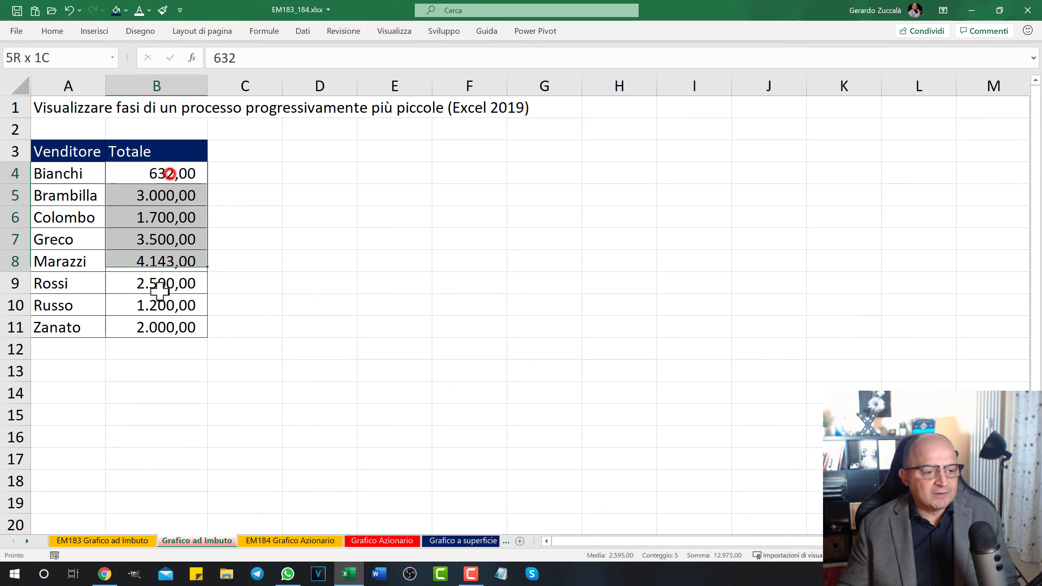
left_click_drag(166, 177, 163, 324)
left_click(173, 231)
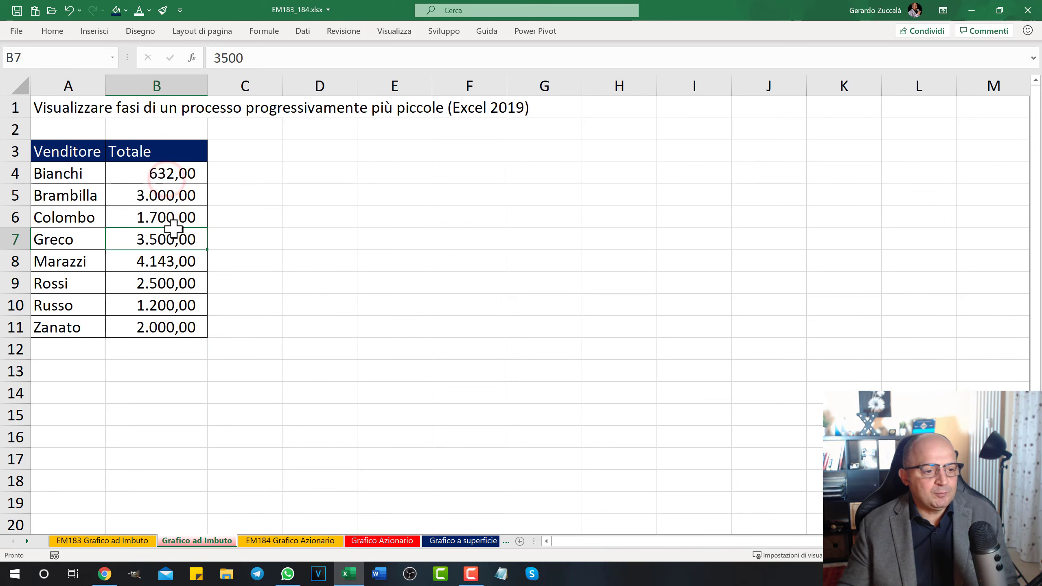
left_click(169, 216)
left_click(166, 196)
left_click(163, 240)
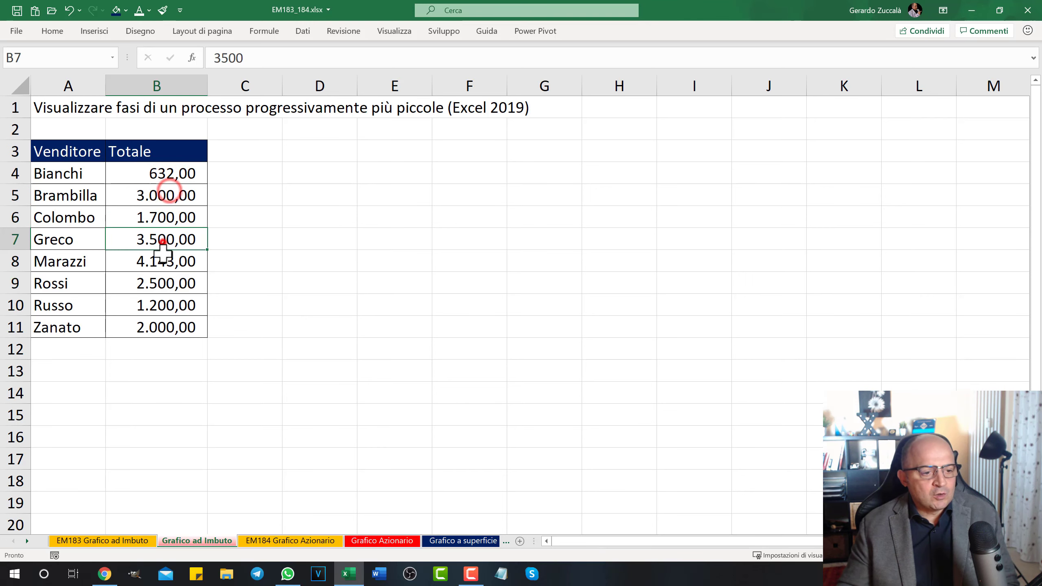
left_click(163, 286)
left_click(166, 217)
left_click(164, 238)
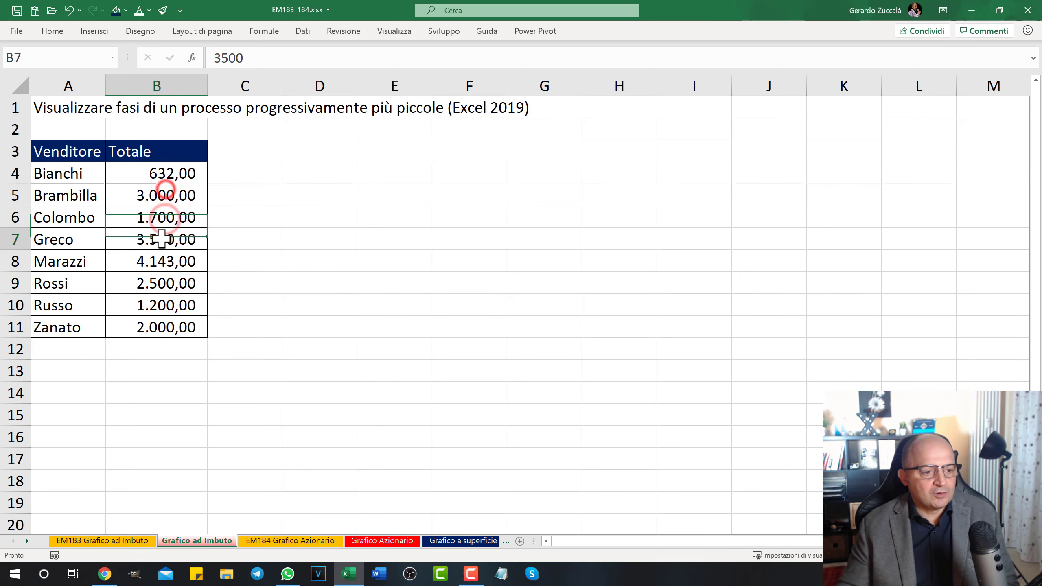
right_click(160, 216)
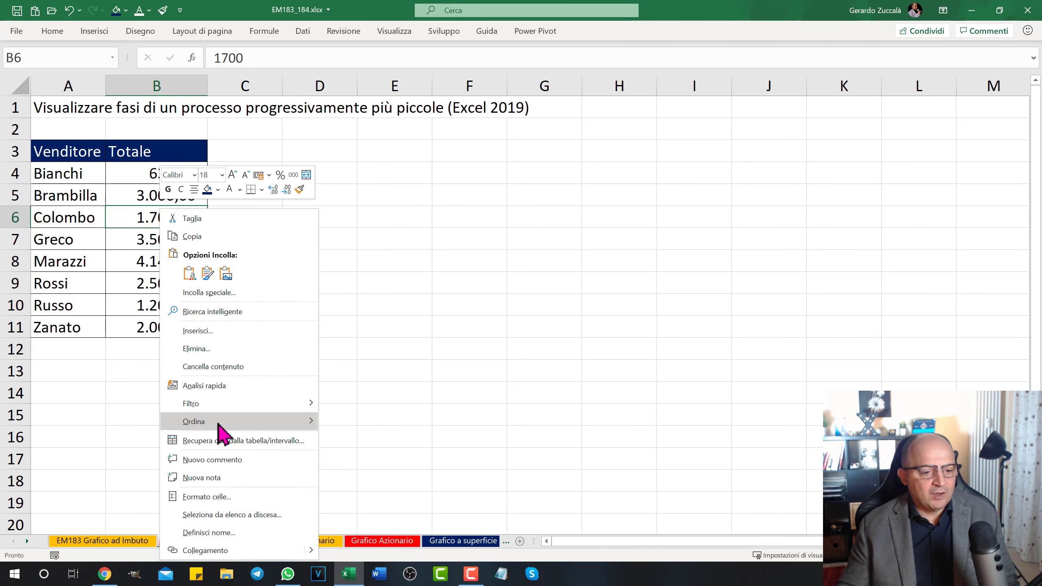
mouse_move(194, 421)
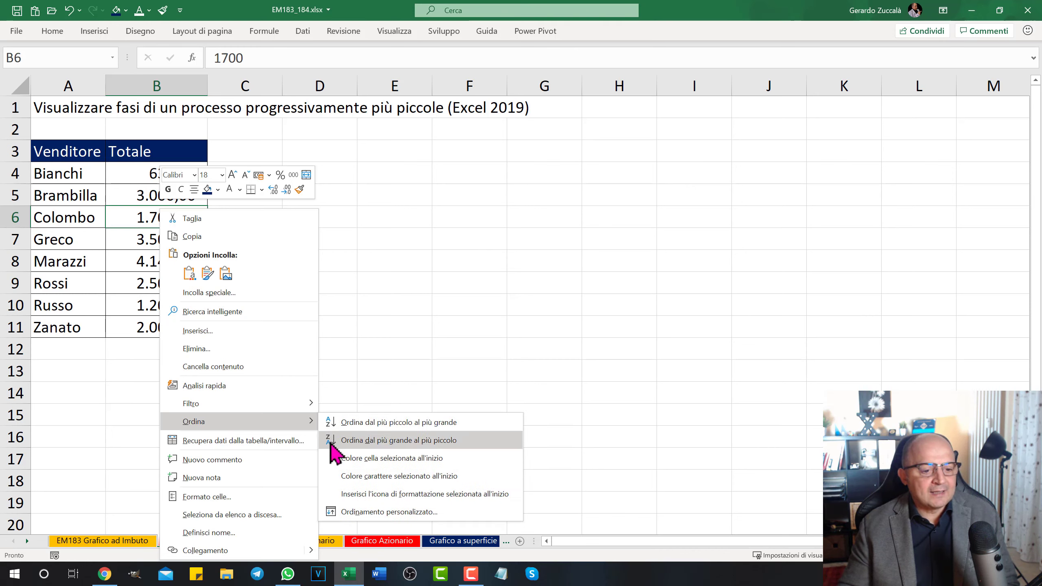
left_click(340, 442)
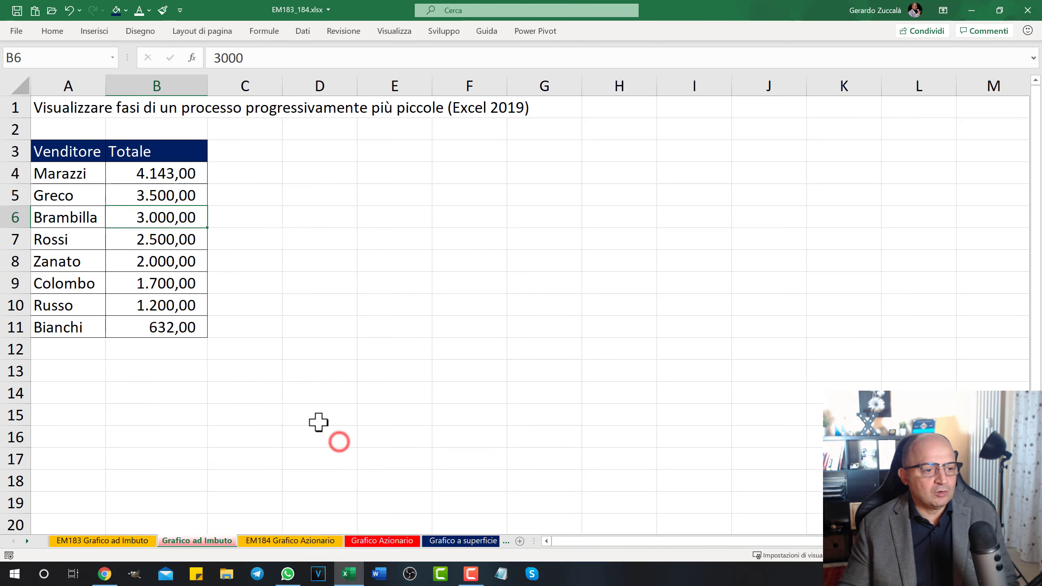
left_click_drag(166, 174, 153, 321)
left_click_drag(161, 176, 144, 303)
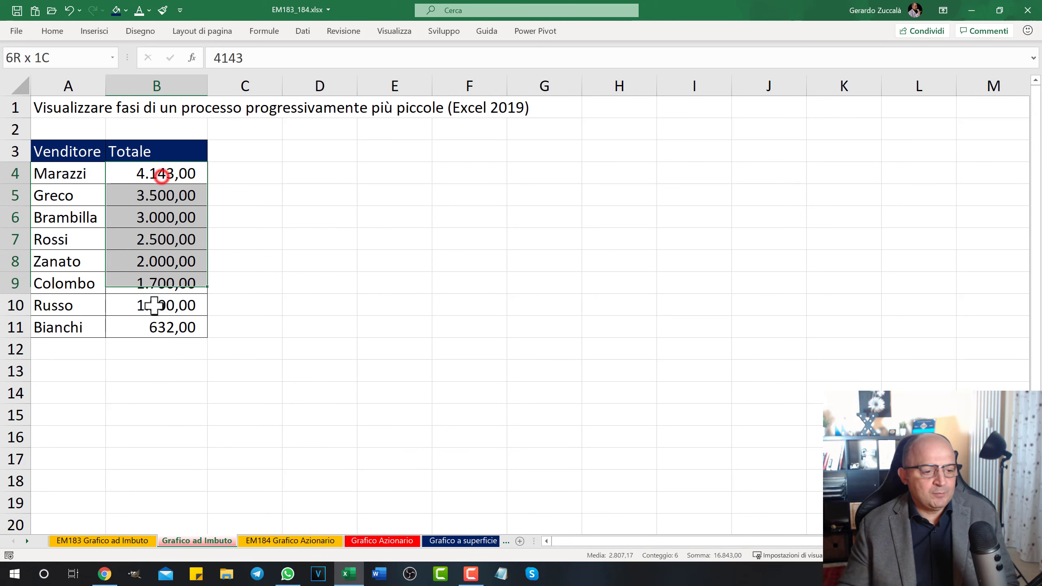
left_click_drag(69, 174, 66, 329)
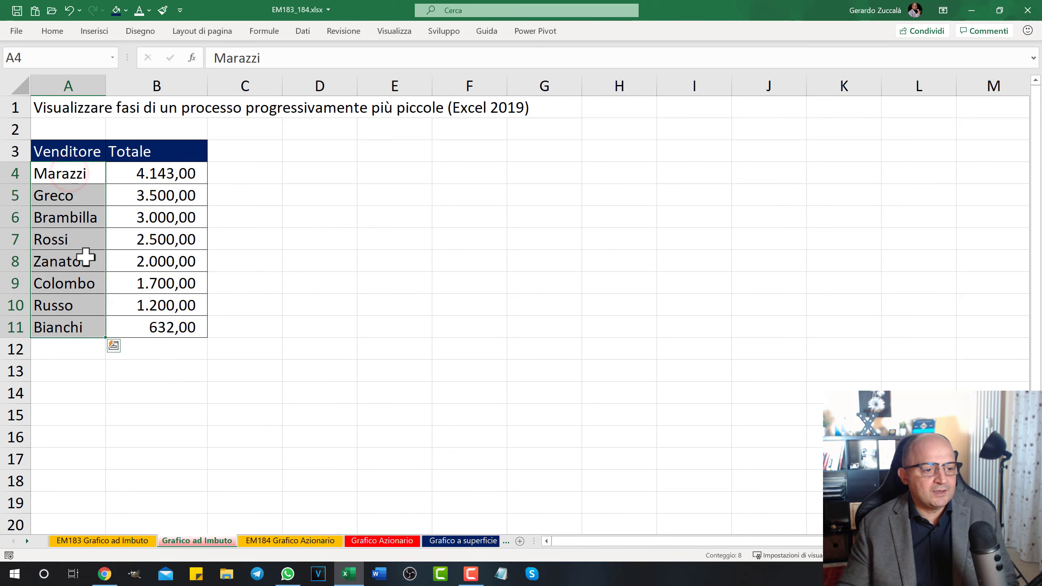
left_click_drag(182, 305, 164, 217)
Step: Insert an Imbuto funnel chart of the sales table and enlarge it toward the upper left
left_click(314, 293)
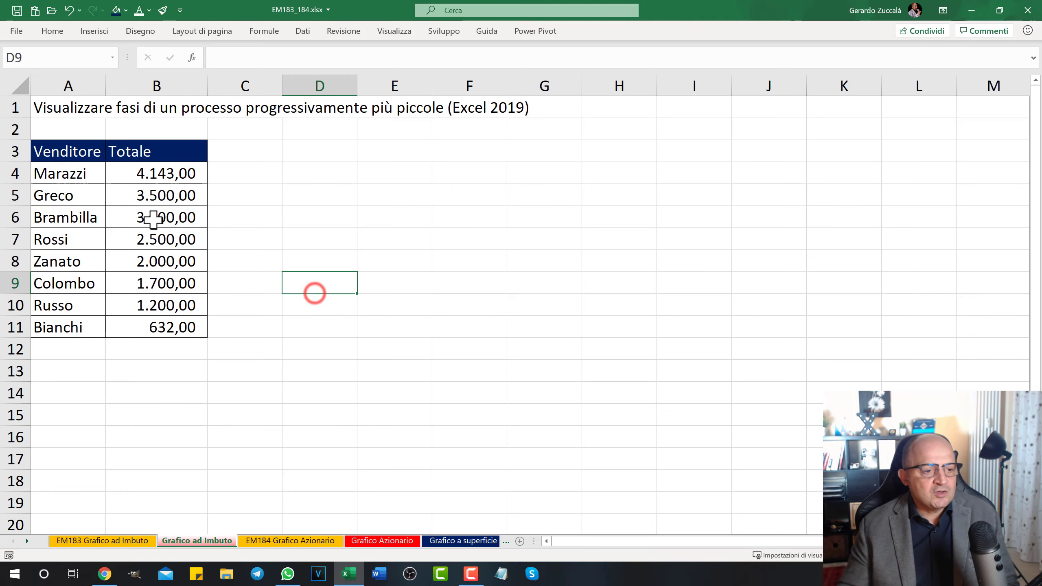
left_click(151, 216)
left_click(119, 260)
left_click(178, 279)
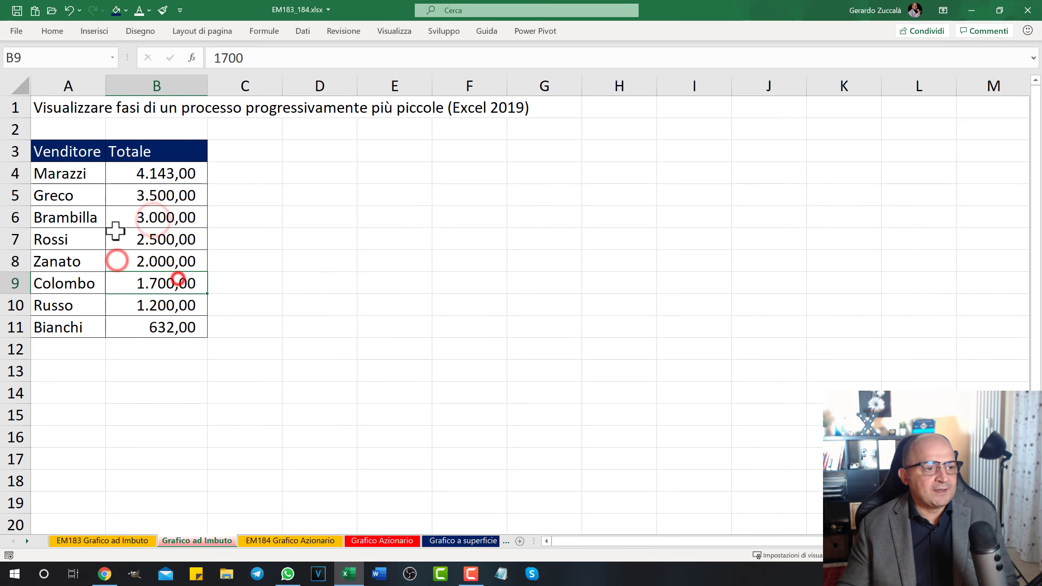
left_click(93, 31)
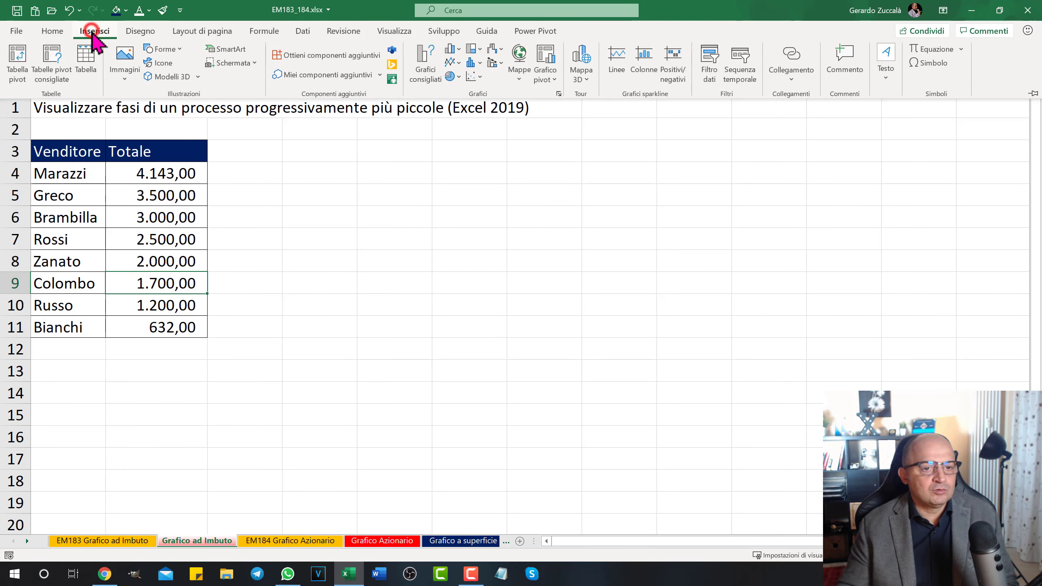
left_click(502, 50)
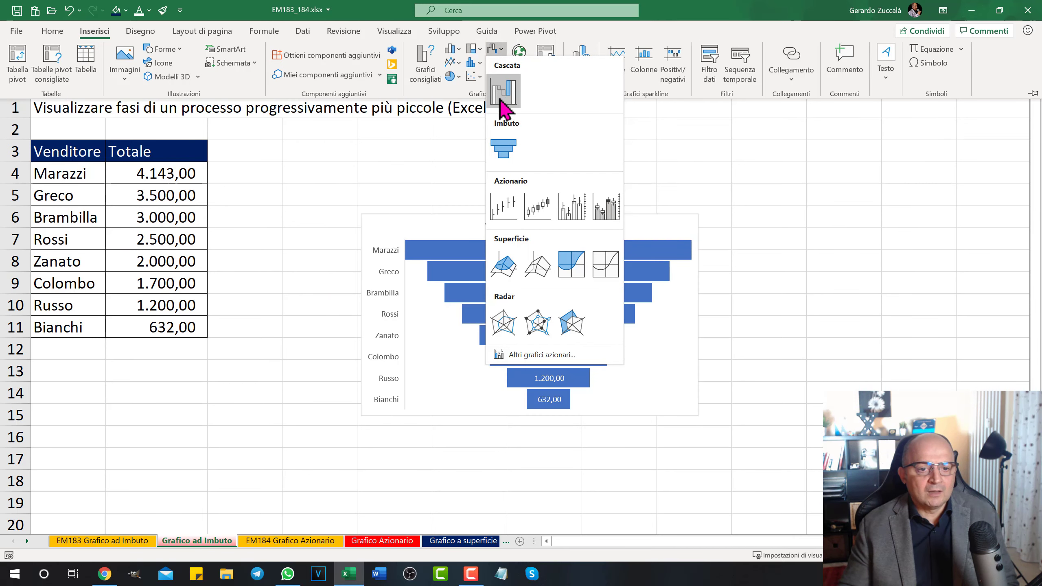
left_click(497, 145)
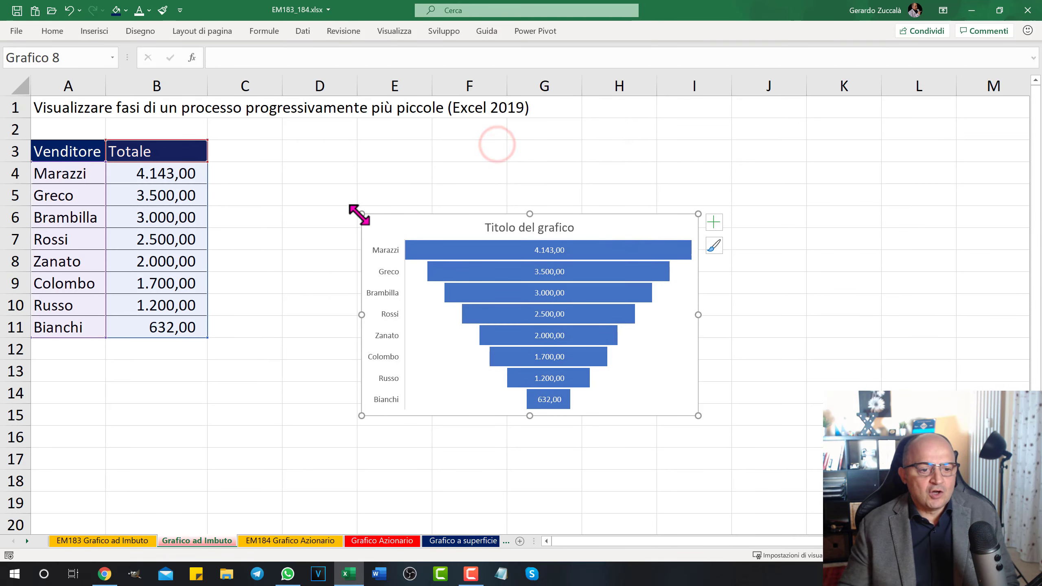
left_click_drag(360, 215, 310, 163)
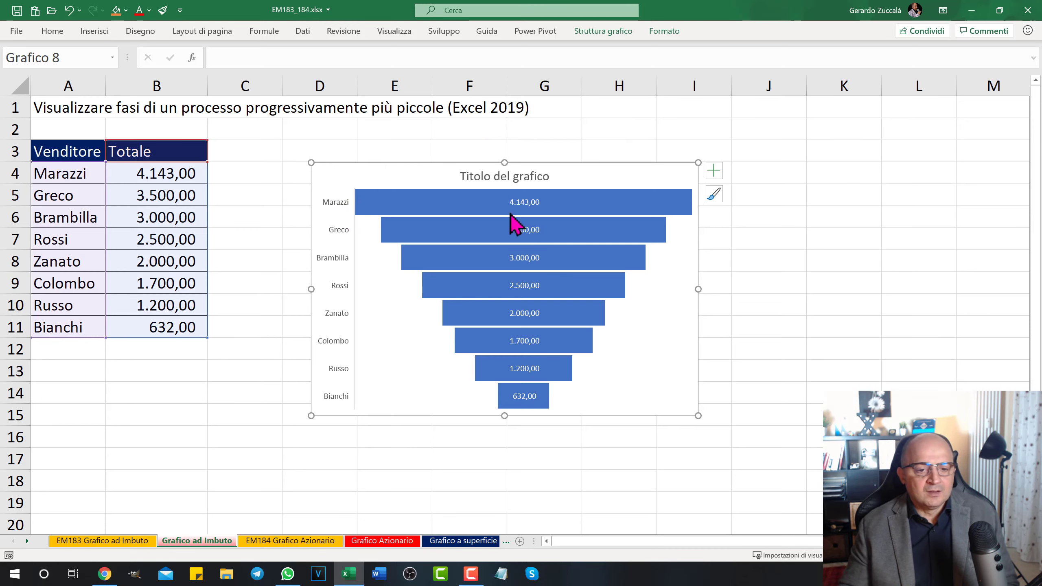
Step: Select individual funnel bars and the data labels, ending with only the Marazzi bar selected
left_click(468, 201)
left_click(464, 230)
left_click(467, 263)
left_click(518, 201)
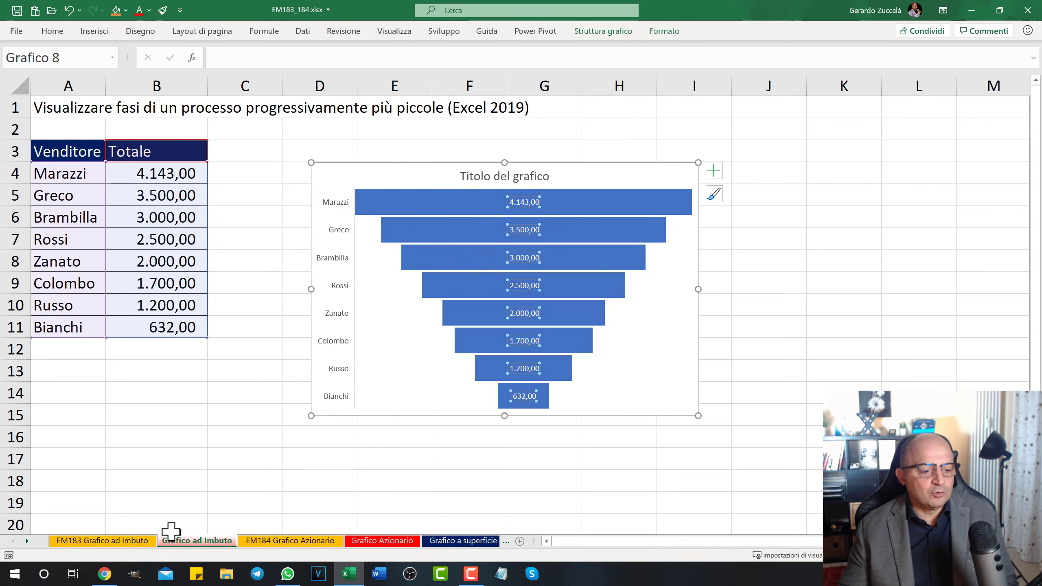
left_click(128, 540)
left_click(203, 539)
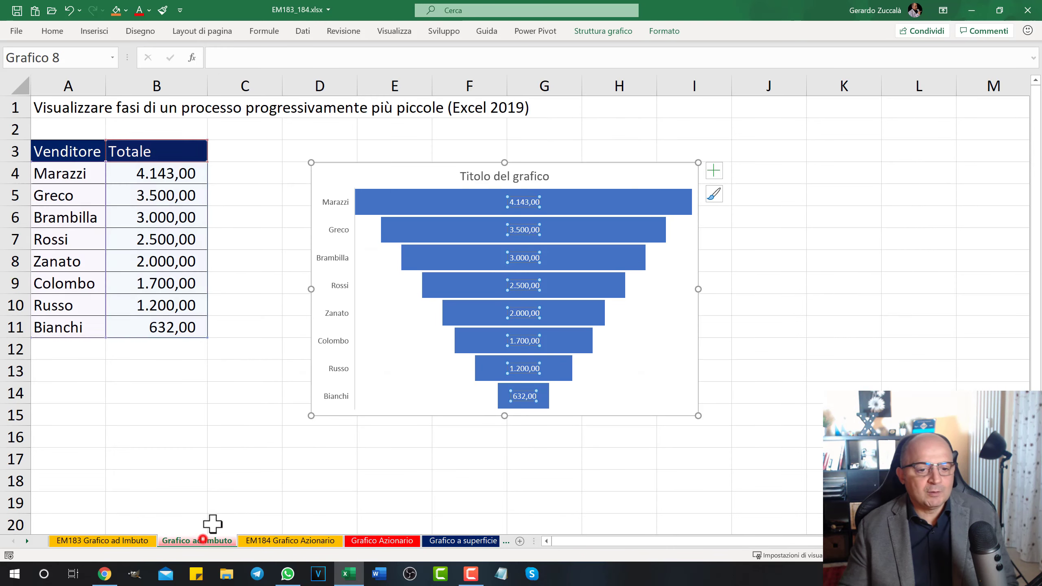
left_click(617, 201)
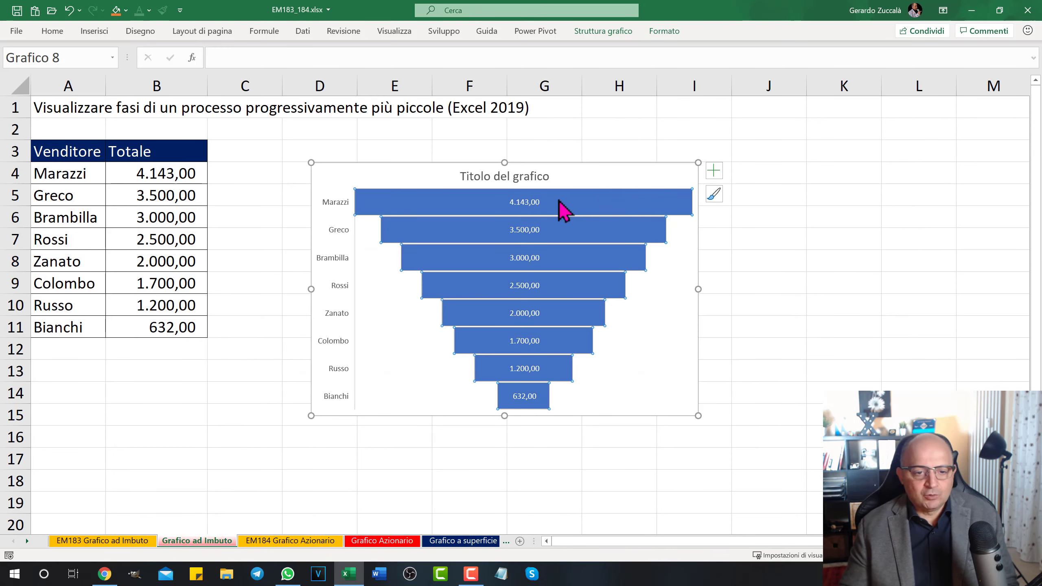
left_click(633, 199)
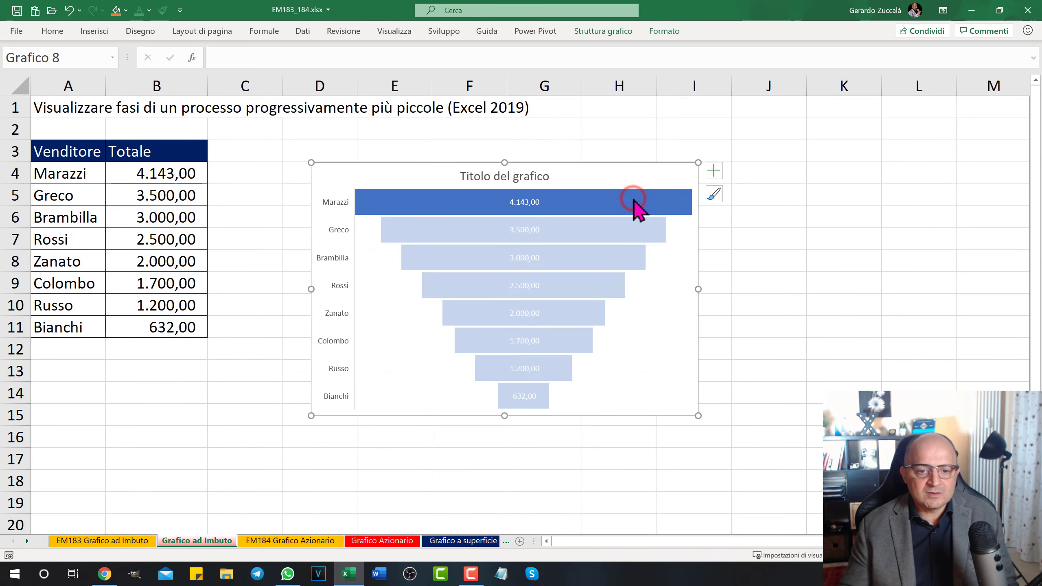
Step: Give the Marazzi bar a solid dark blue fill via Formato coordinata
right_click(633, 199)
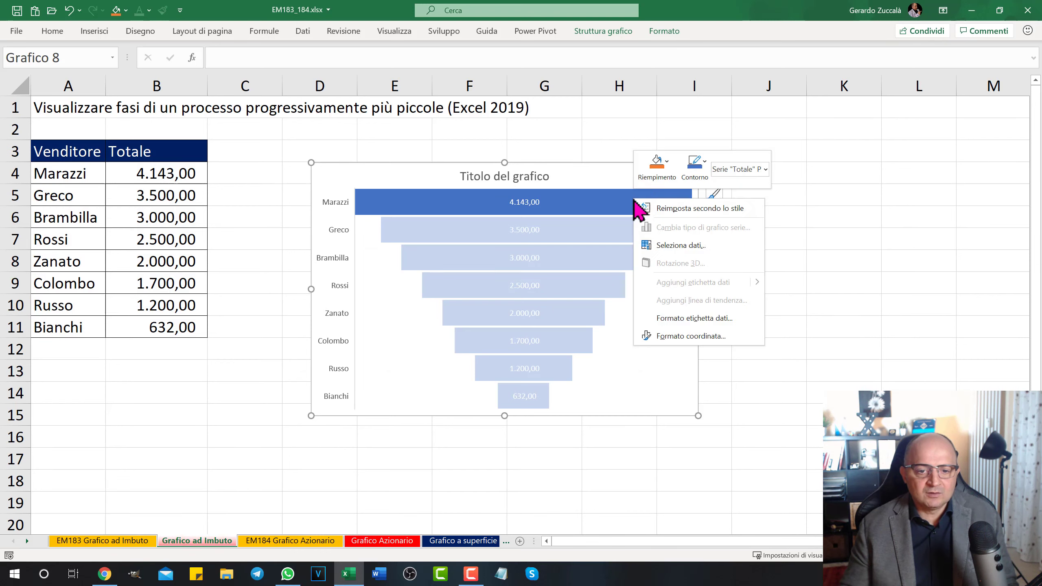
left_click(665, 336)
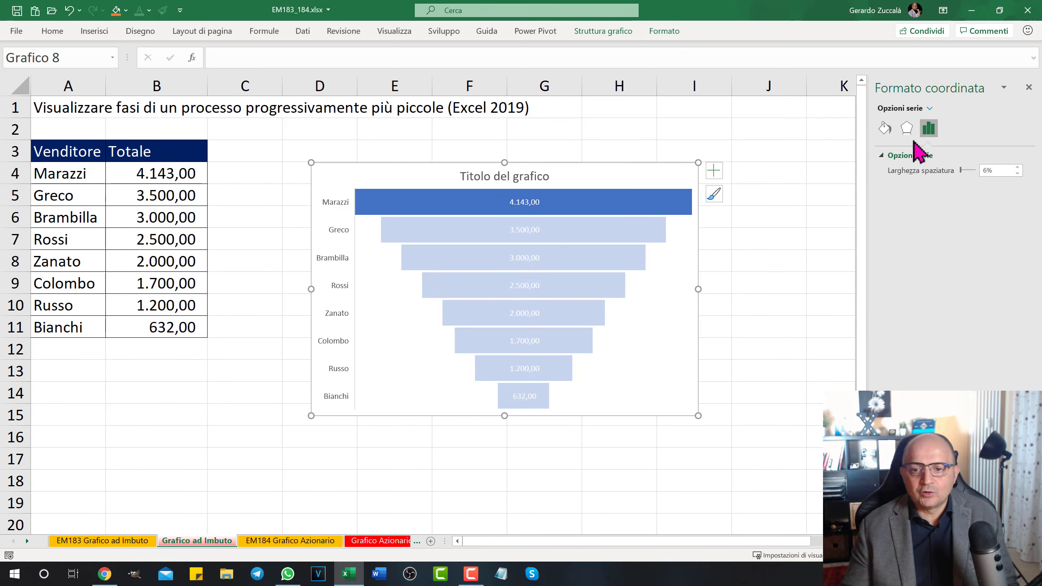
left_click(885, 129)
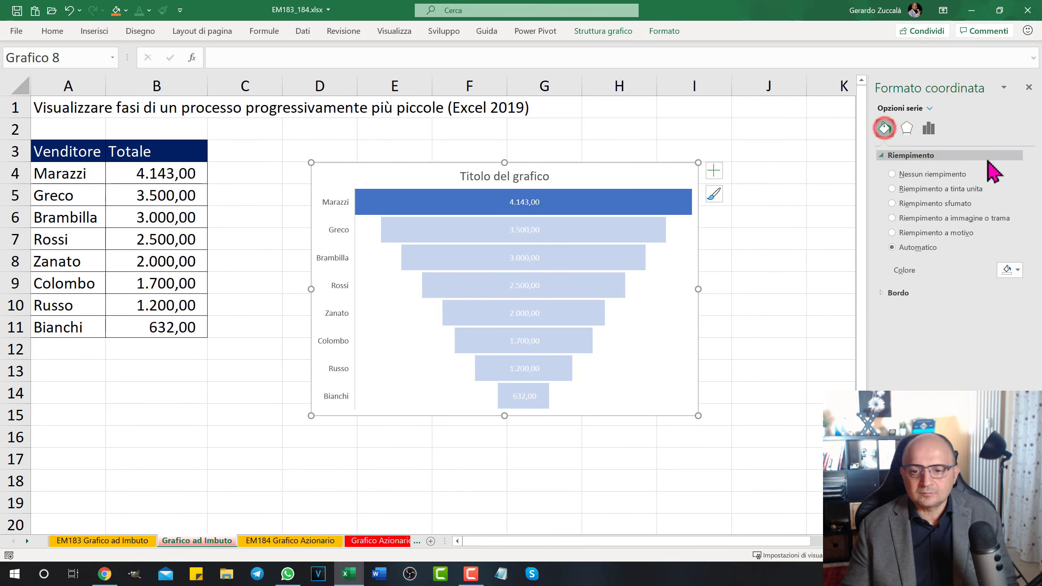
left_click(891, 189)
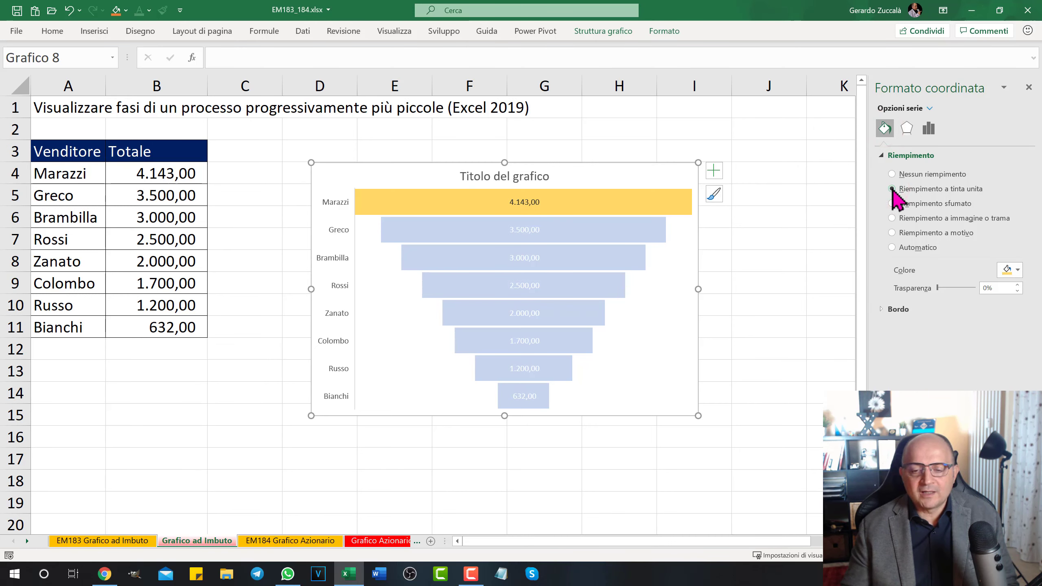
left_click(1010, 270)
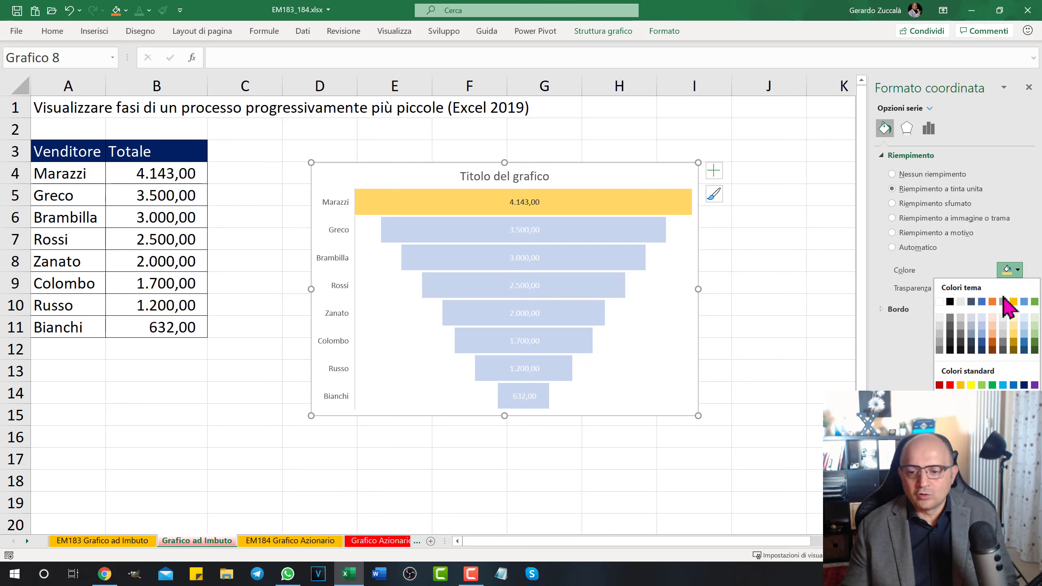
left_click(982, 344)
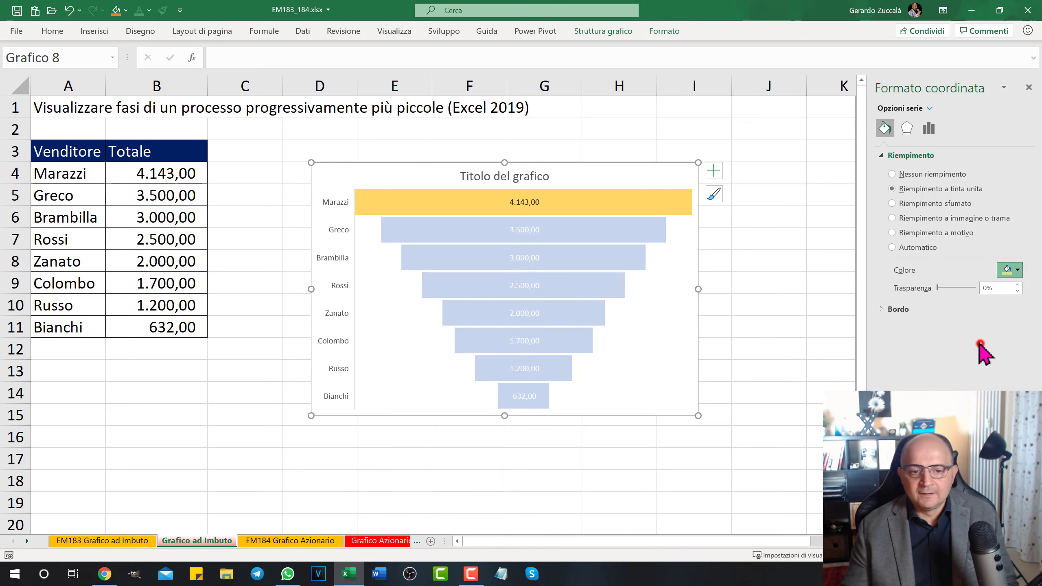
Step: Colour the Greco bar orange, Brambilla blue and Rossi light blue
left_click(650, 235)
left_click(1009, 270)
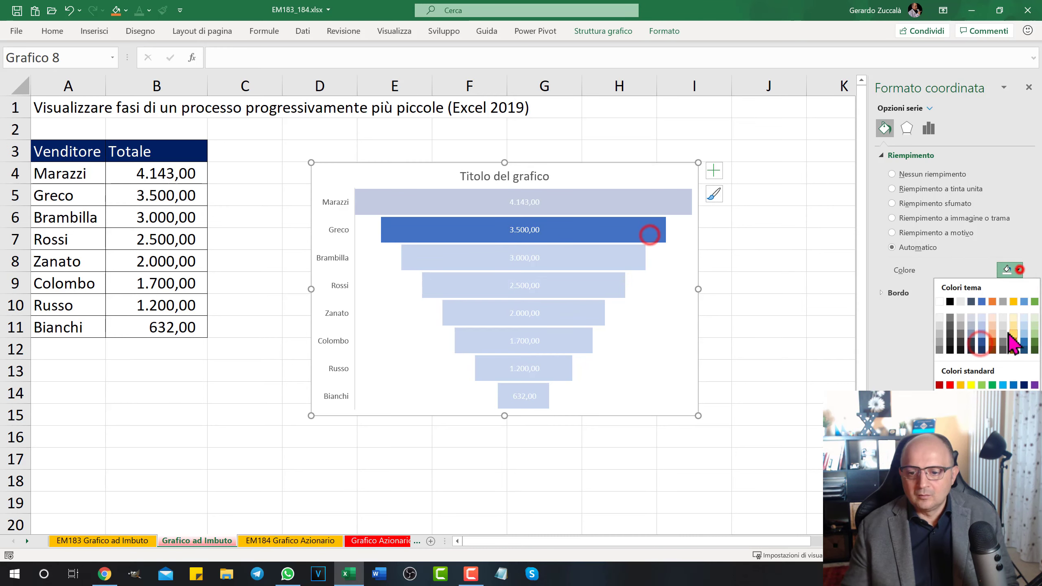
left_click(993, 346)
left_click(622, 261)
left_click(1010, 271)
left_click(986, 345)
left_click(622, 286)
left_click(1010, 270)
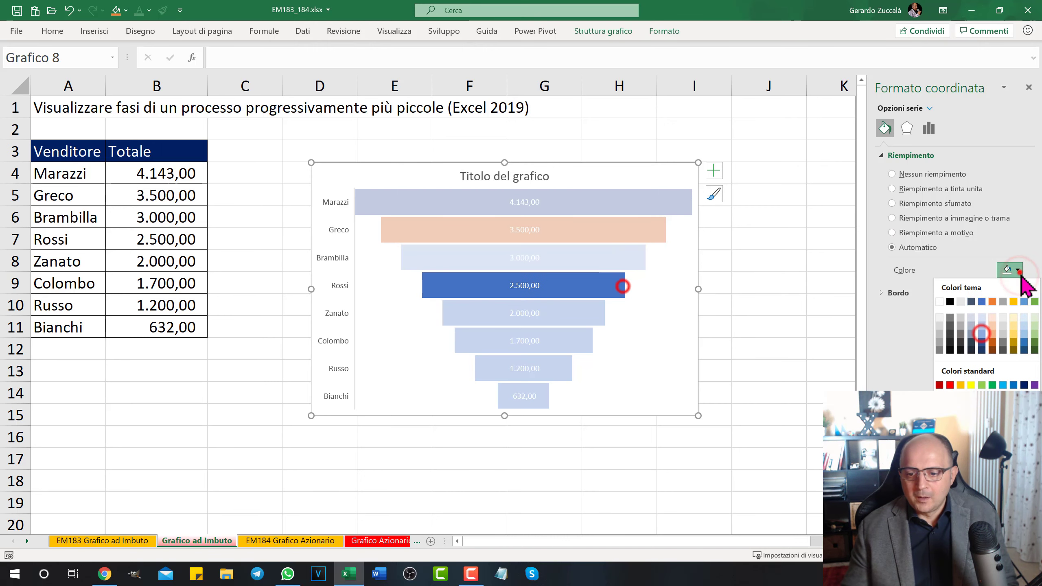
left_click(982, 333)
Step: Colour Zanato light green, Colombo yellow, Russo pale blue and Bianchi light green, then deselect the chart
left_click(590, 313)
left_click(1027, 329)
left_click(588, 340)
left_click(1015, 327)
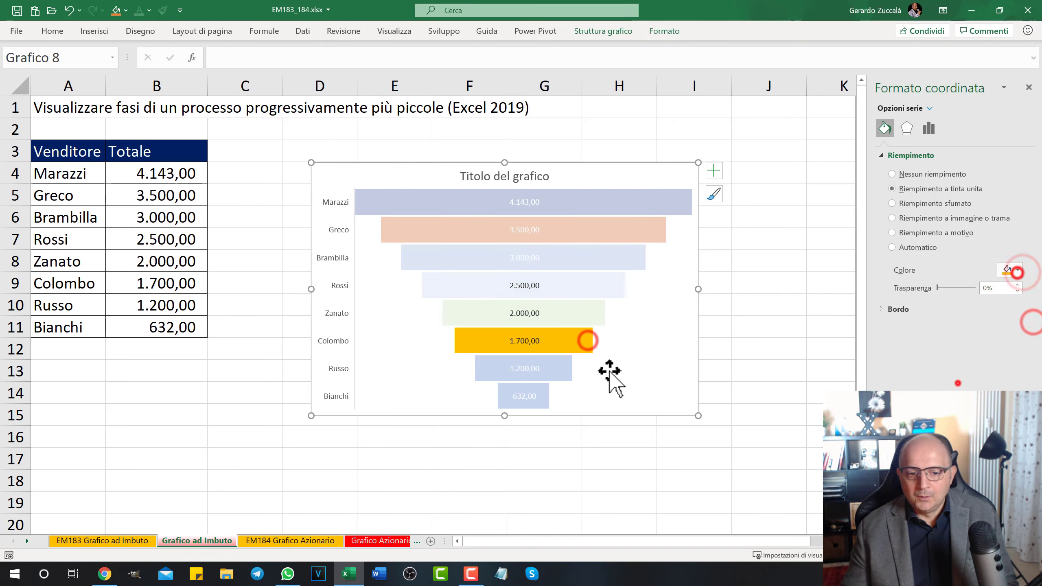
left_click(570, 368)
left_click(1010, 270)
left_click(982, 317)
left_click(539, 396)
left_click(1017, 270)
left_click(1032, 325)
left_click(687, 332)
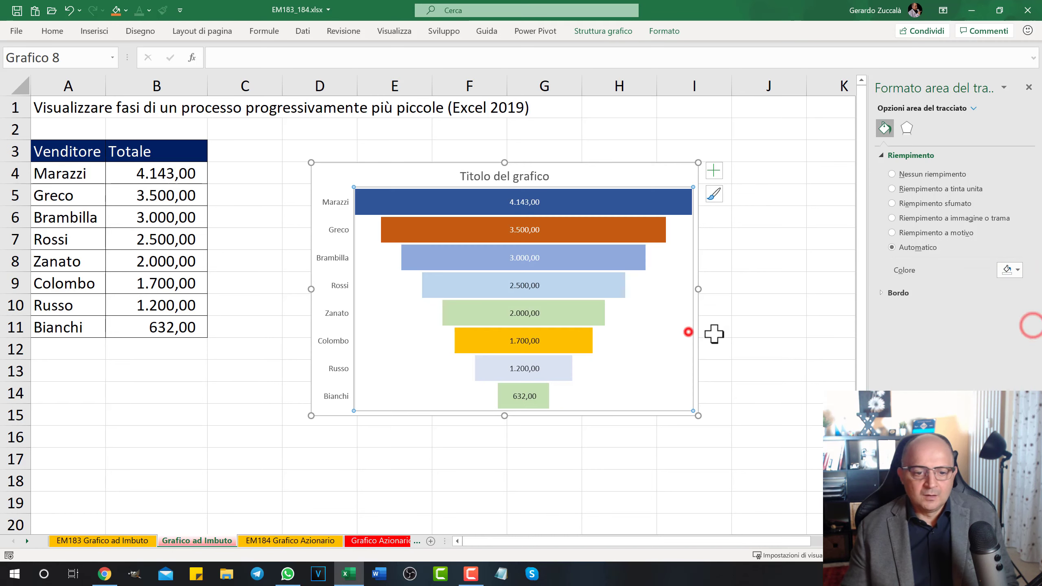
left_click(777, 332)
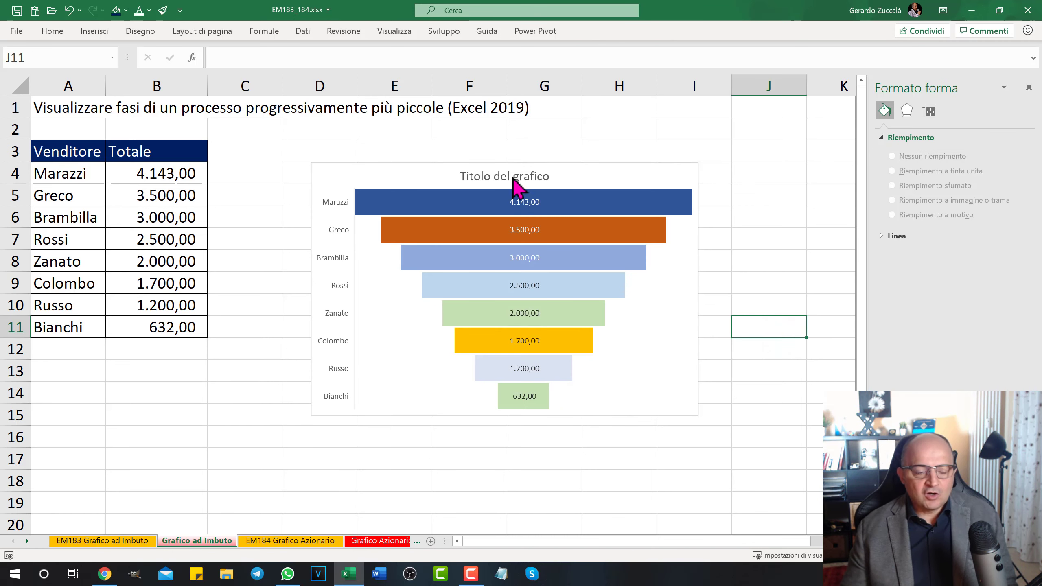
Step: Shift the funnel chart slightly lower beside the table and select its 'Titolo del grafico' text
left_click_drag(335, 170, 284, 148)
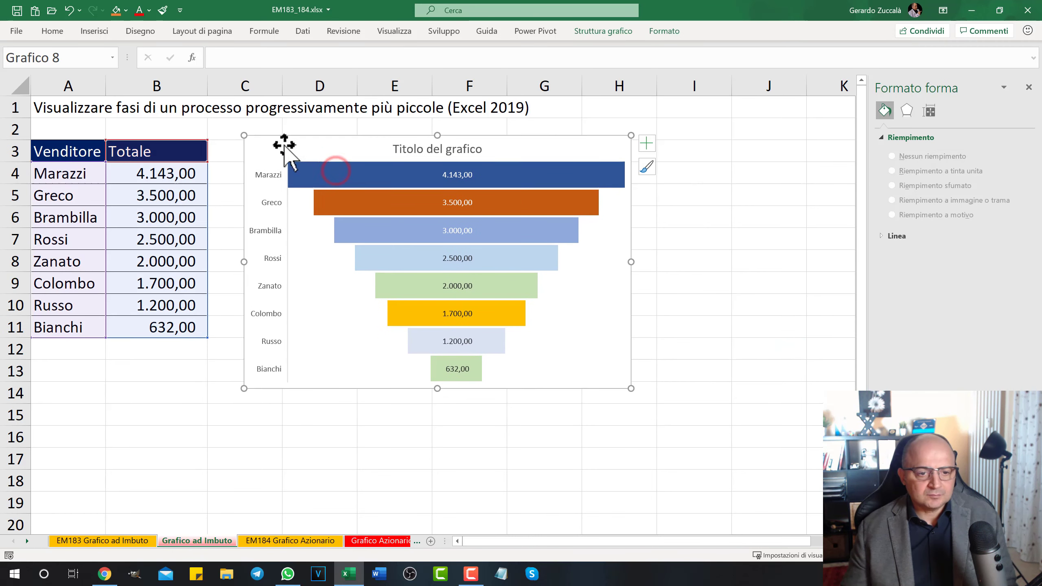
left_click(445, 172)
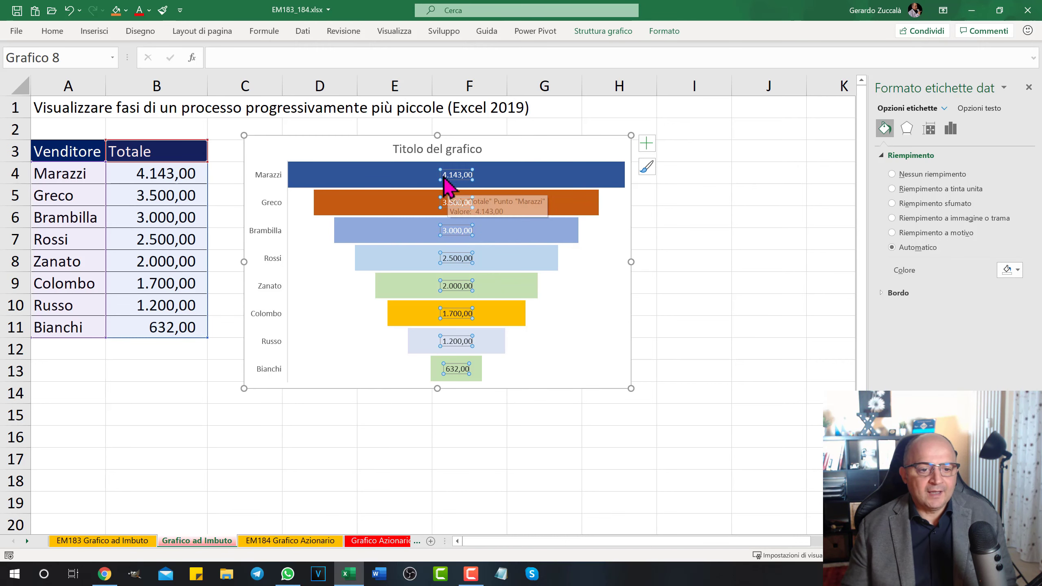
left_click(507, 174)
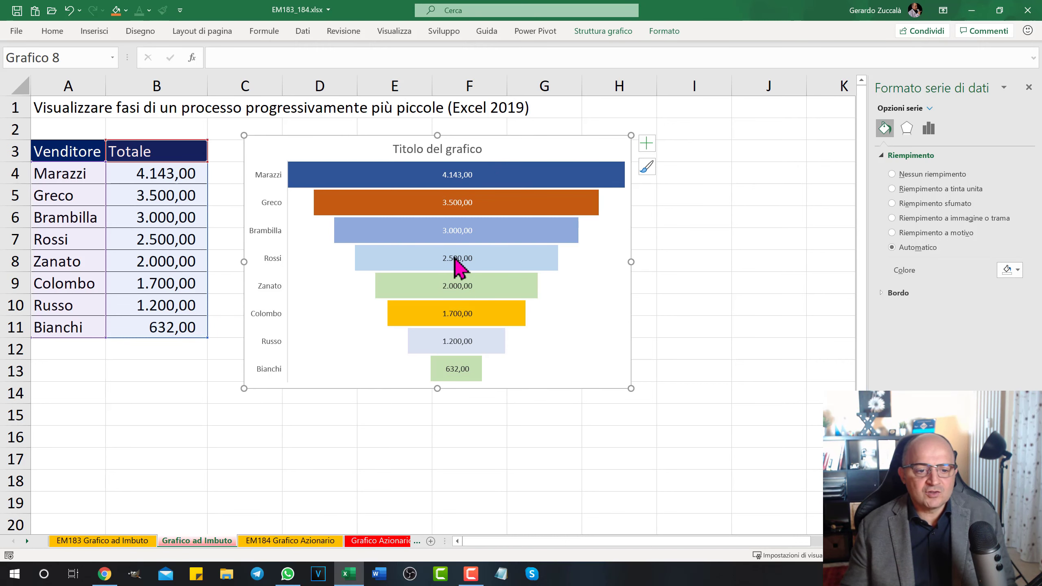
left_click(455, 258)
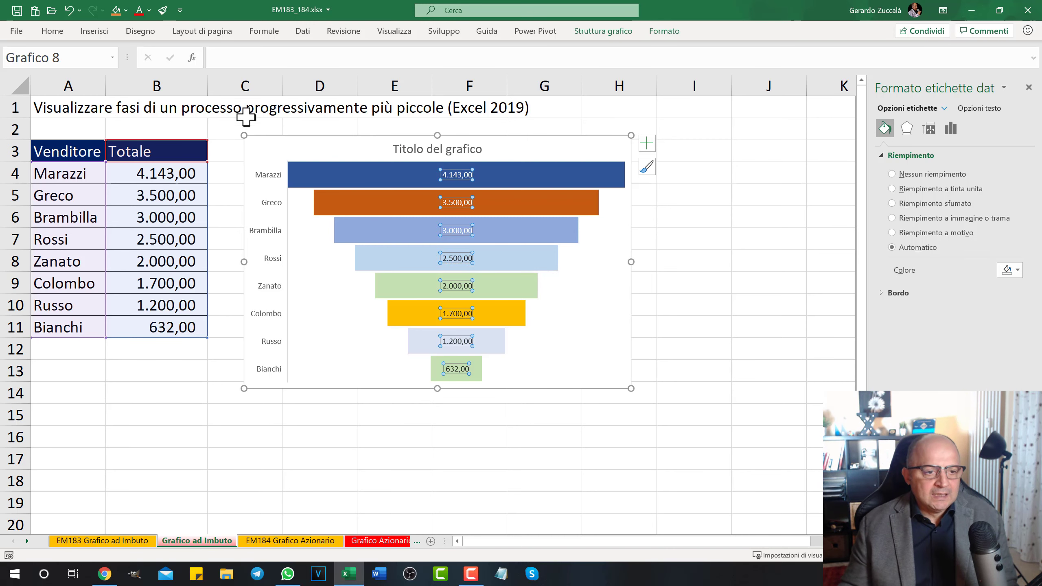
left_click_drag(267, 147, 272, 163)
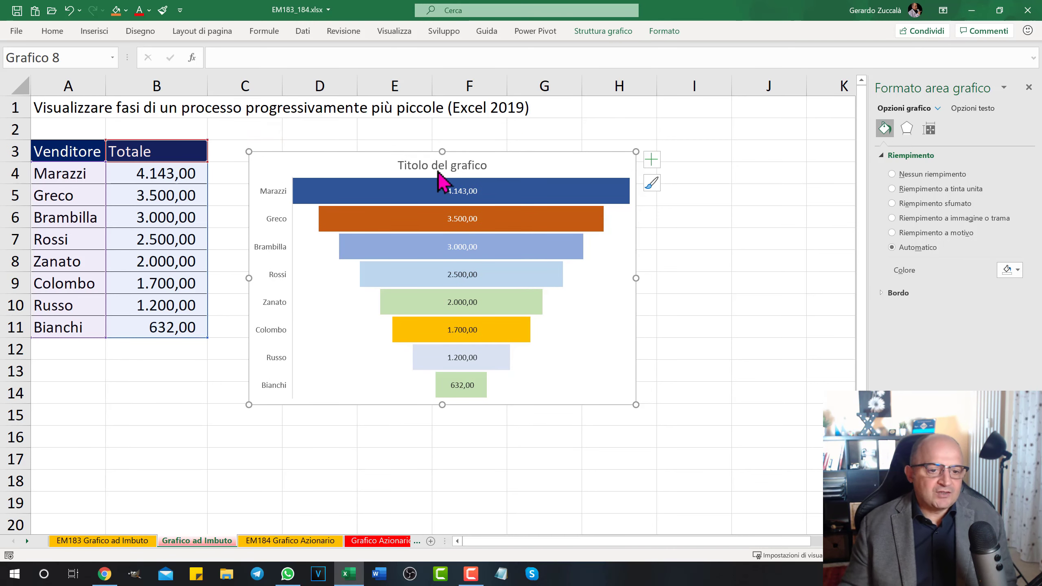
left_click(434, 165)
left_click_drag(396, 165, 488, 166)
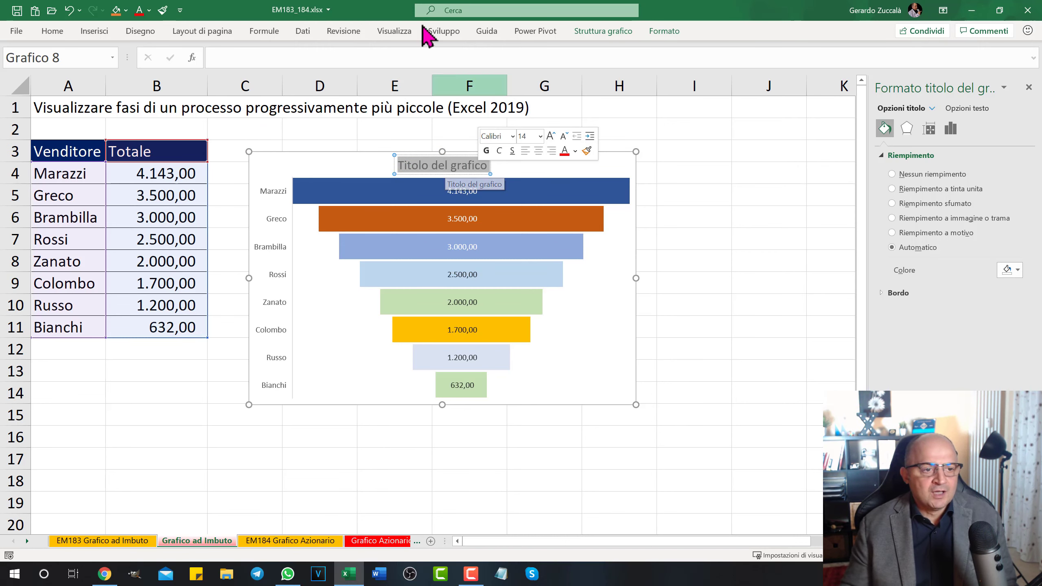
Step: Replace the funnel chart title with 'grafico ad imbuto', removing the extra empty line
left_click(223, 56)
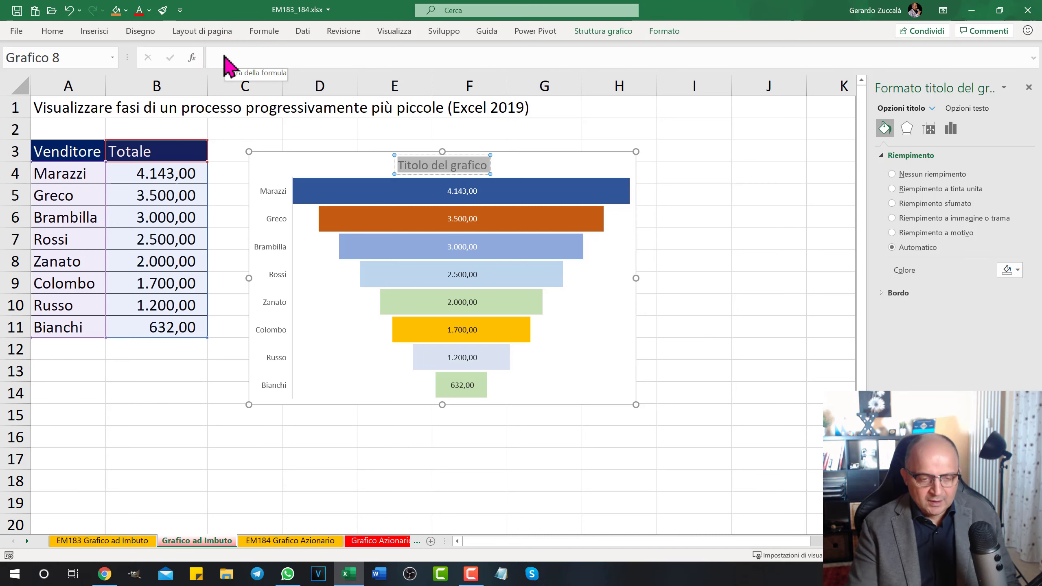
key("Delete")
type("gra")
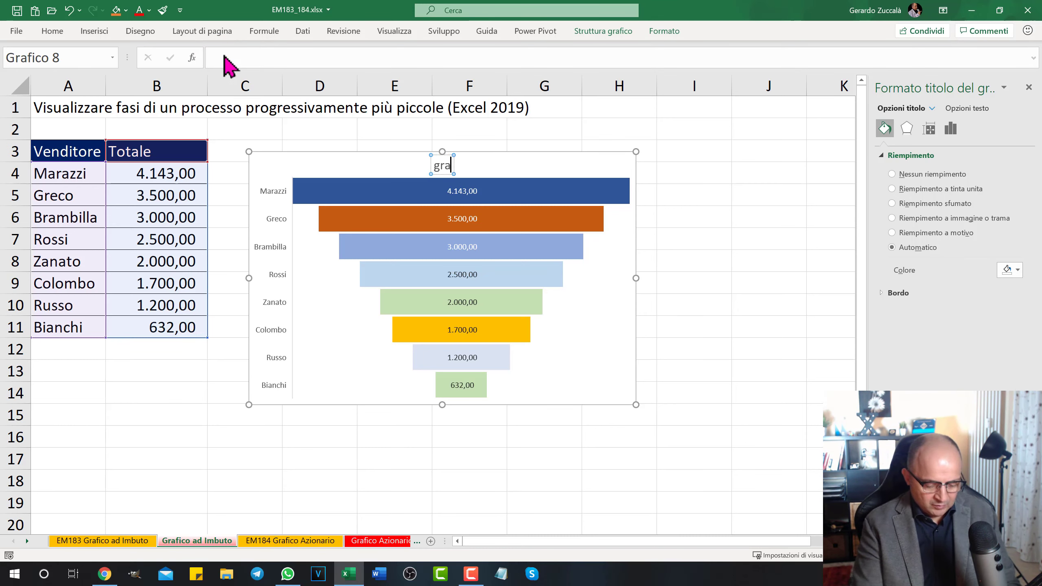
type("fico ad im")
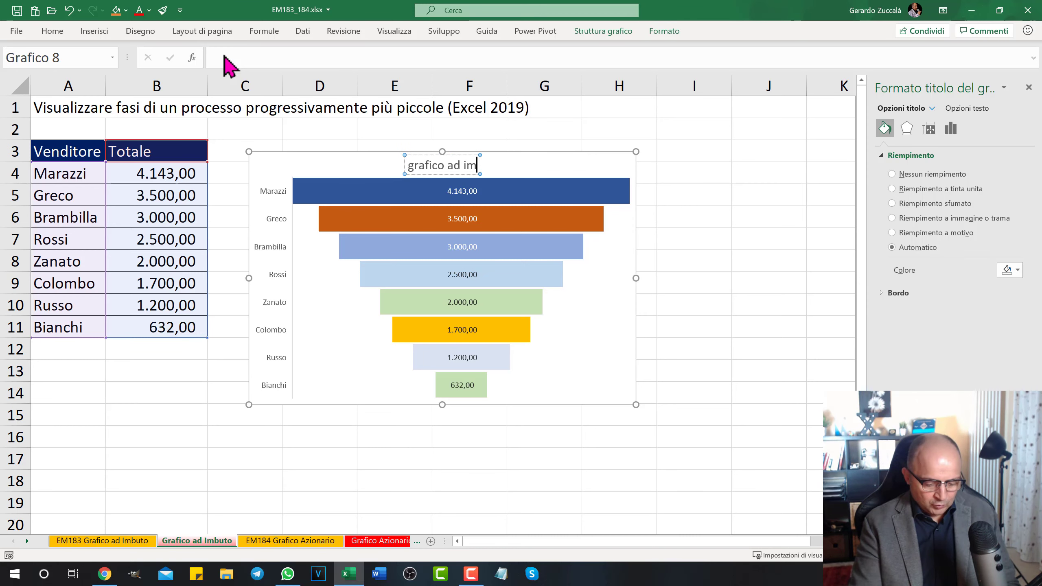
type("buto")
key("Return")
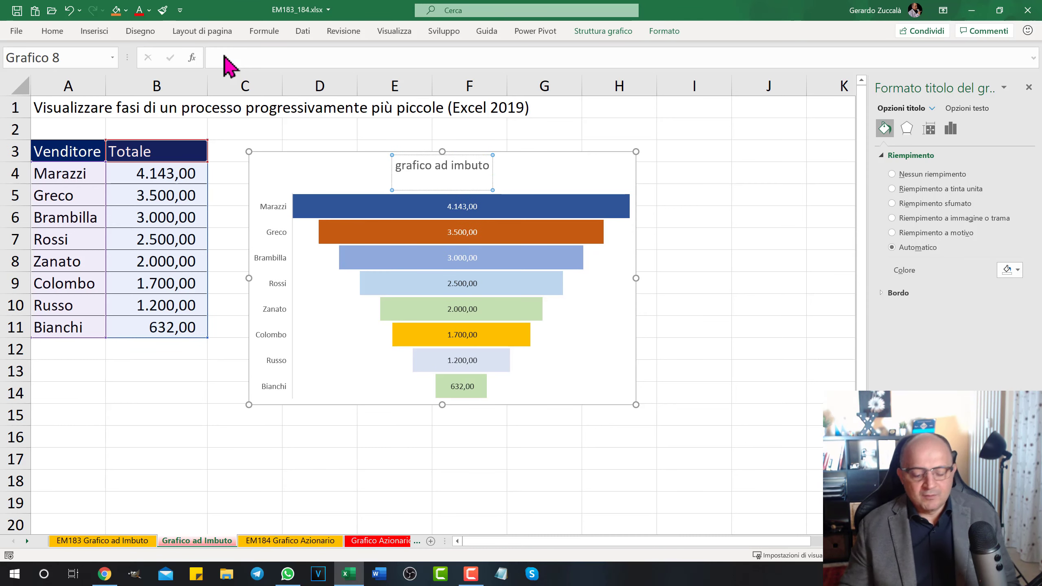
key("BackSpace")
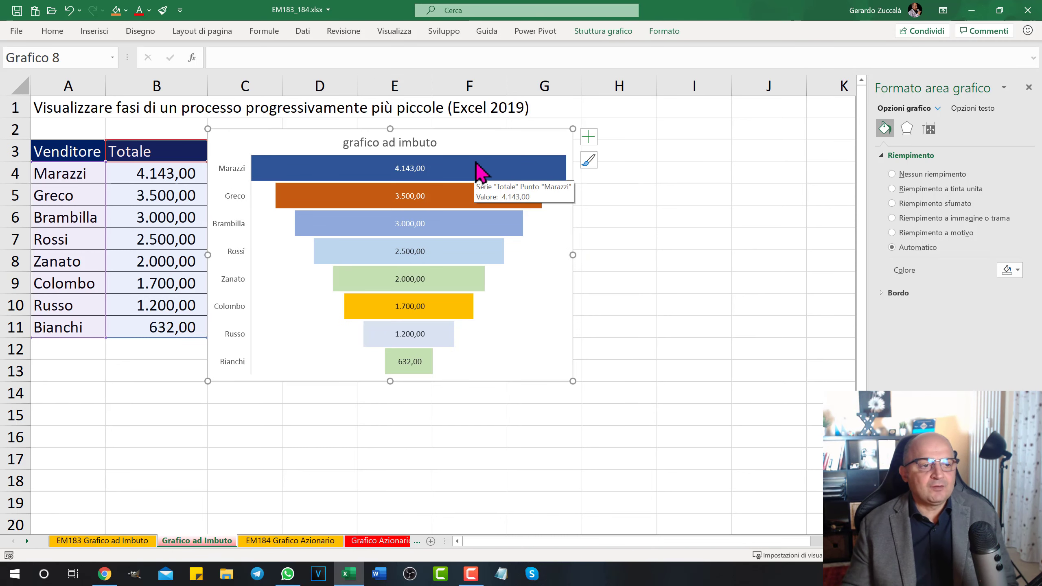
Step: Insert a Barre raggruppate chart of the sellers' totals and place it lower beside the funnel
left_click(133, 212)
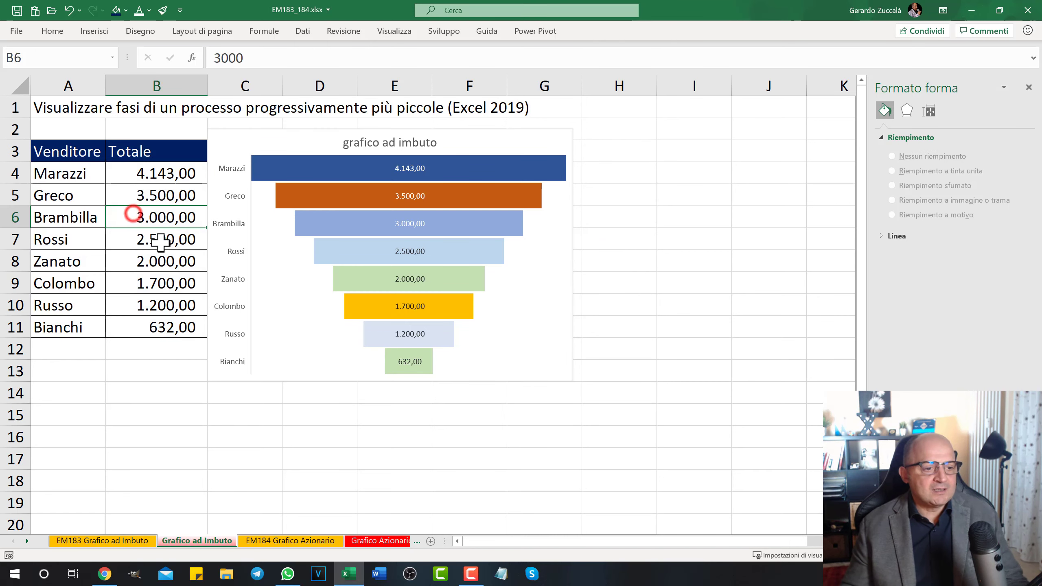
left_click(110, 200)
left_click(123, 214)
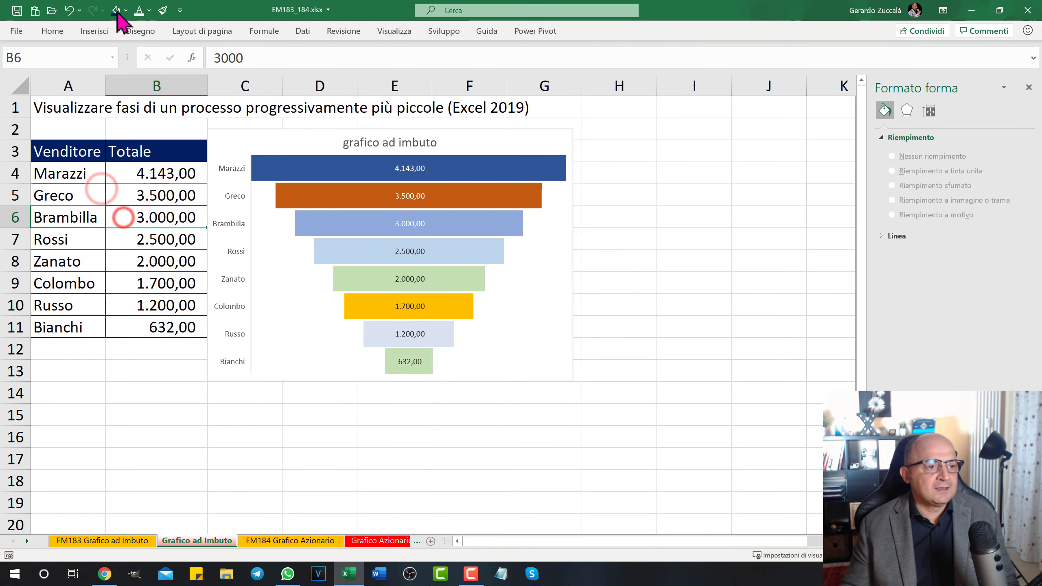
left_click(94, 31)
left_click(451, 50)
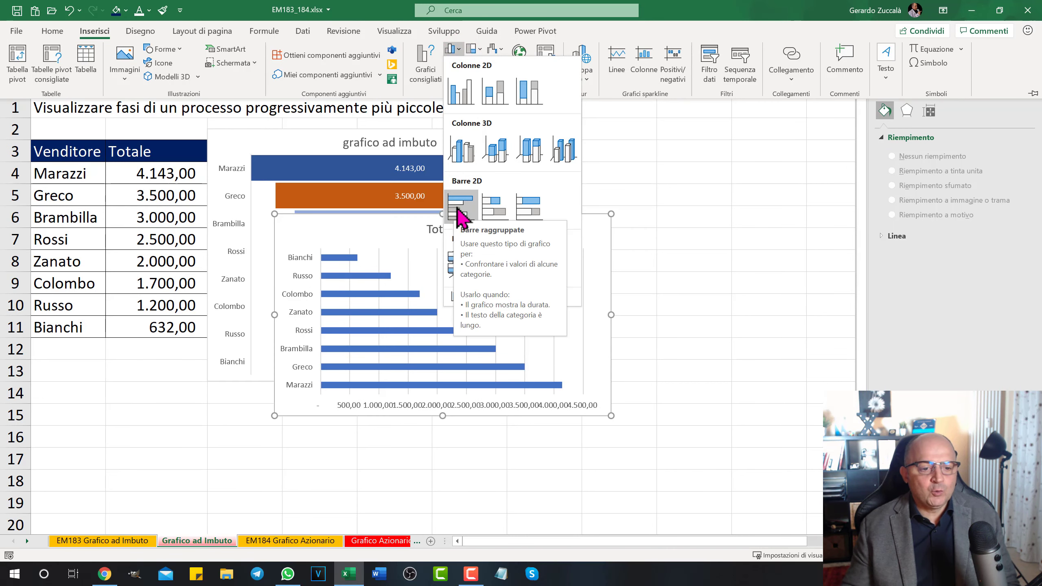
left_click(458, 213)
mouse_move(519, 214)
left_mouse_down()
mouse_move(535, 158)
mouse_move(576, 204)
left_mouse_up()
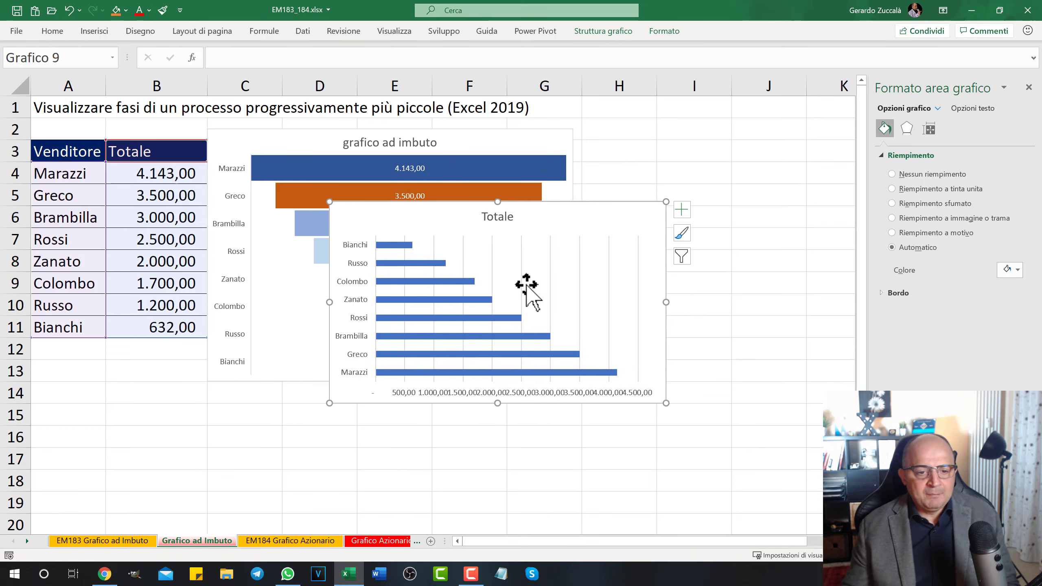
left_click_drag(411, 210, 413, 268)
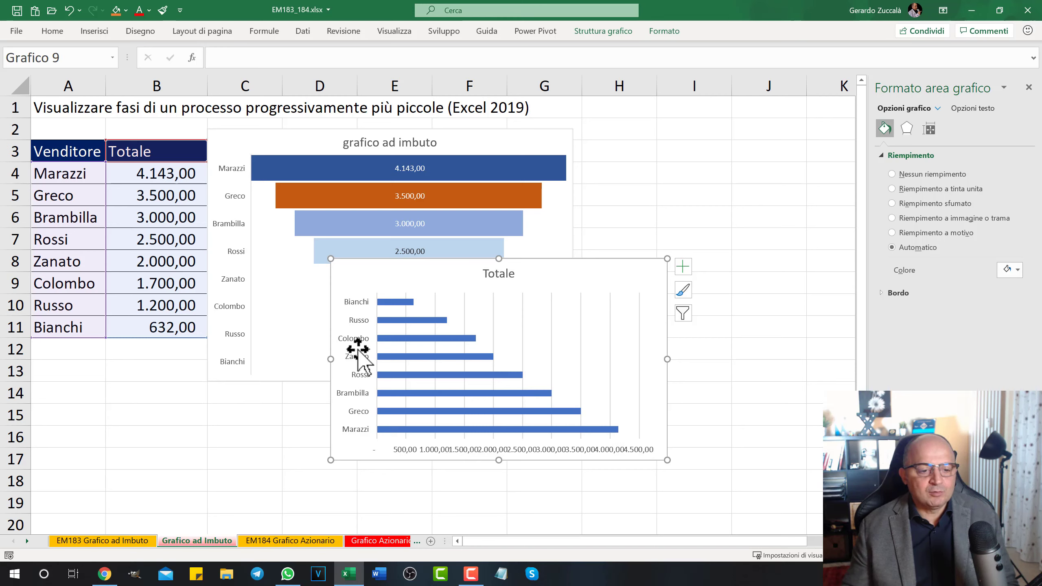
Step: Tick 'Categorie in ordine inverso' on the bar chart's vertical axis so Marazzi is on top
left_click(356, 326)
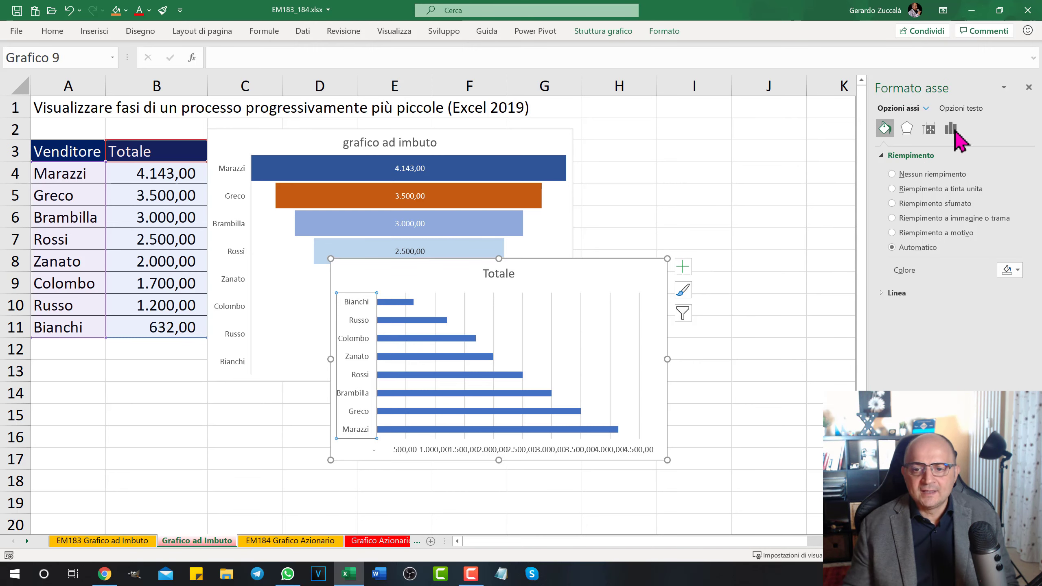
left_click(951, 129)
left_click(880, 155)
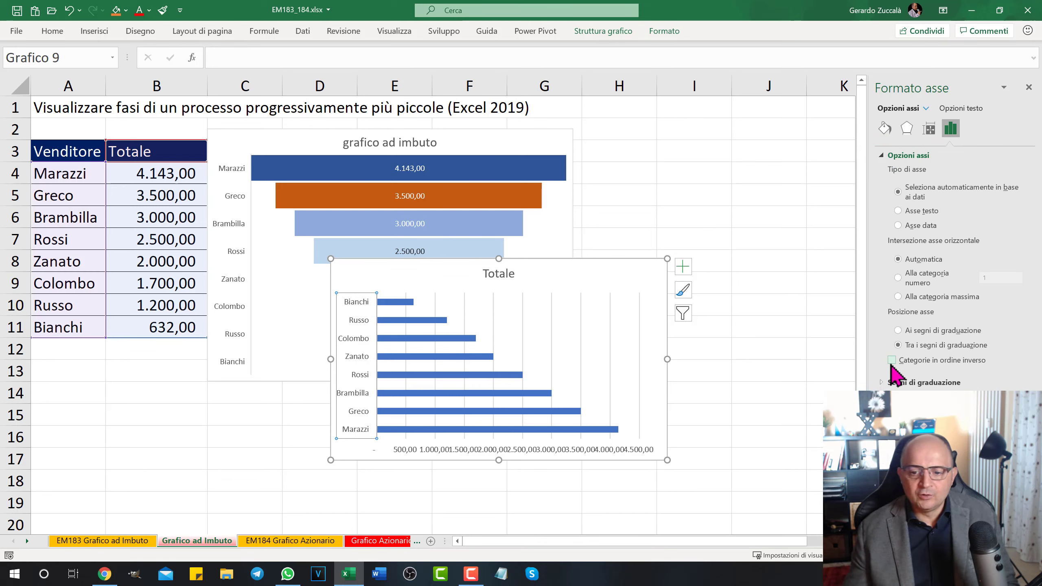
left_click(891, 360)
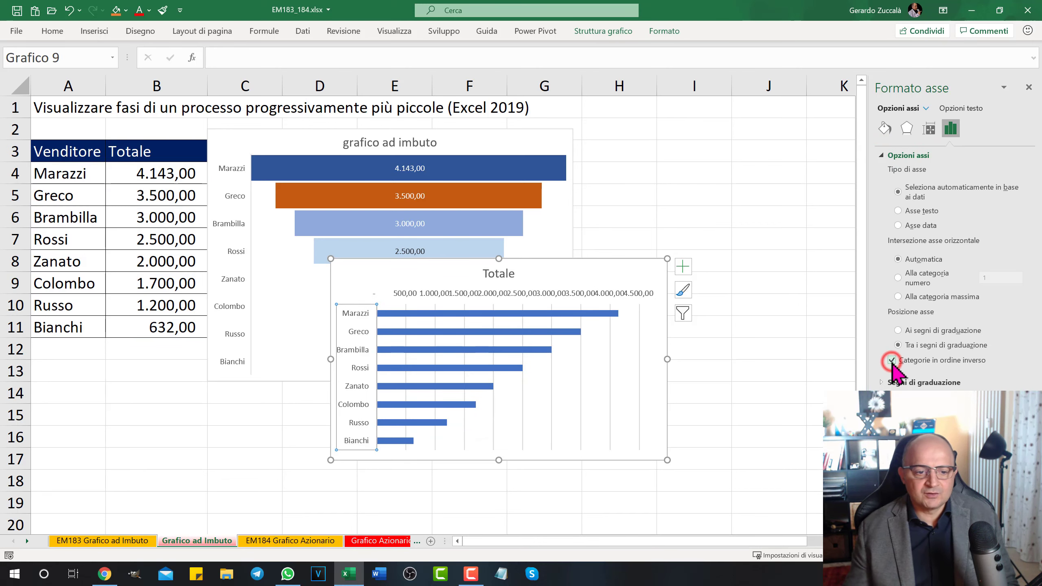
left_click(430, 293)
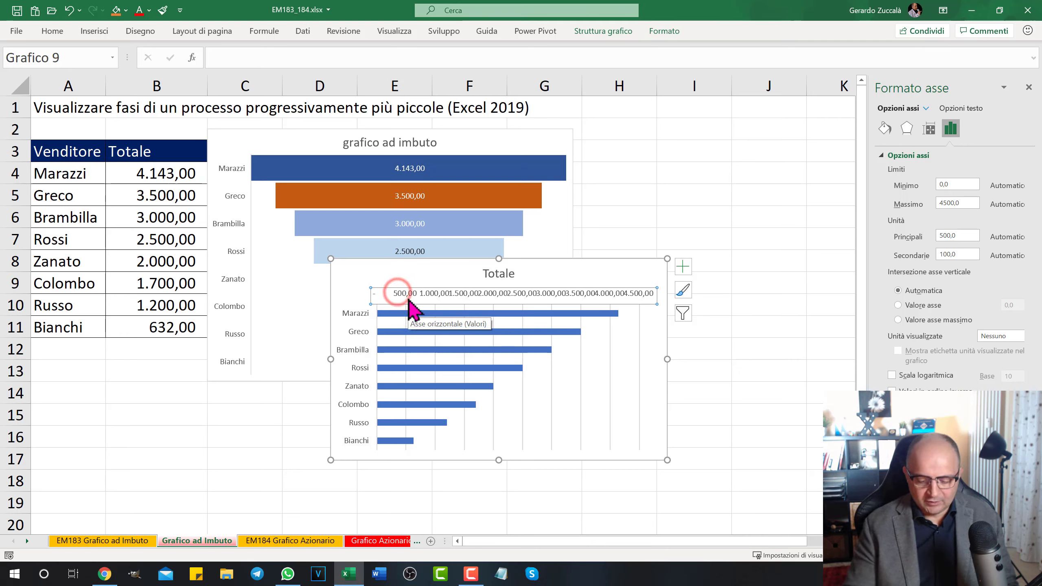
left_click(407, 307)
left_click(408, 304)
Step: Delete the horizontal value axis and set the Totale series gap width to 26%
key("Delete")
left_click(418, 311)
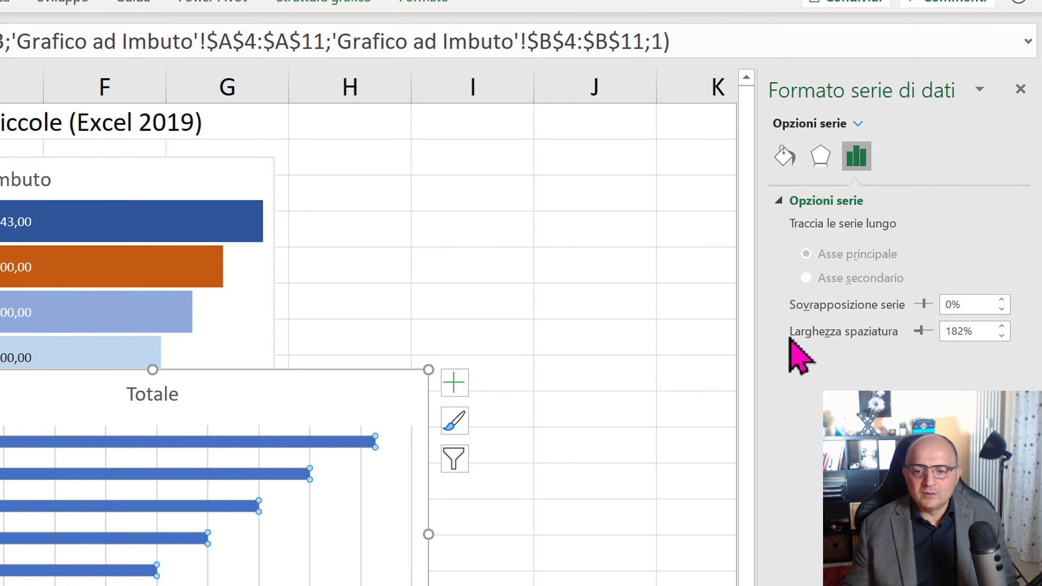
left_click_drag(922, 332, 918, 332)
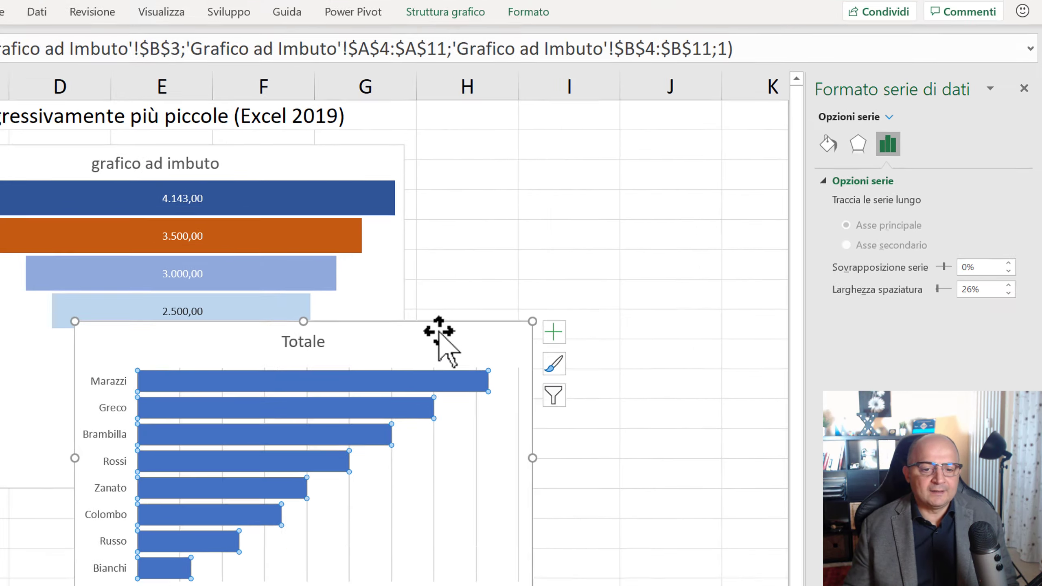
left_click(597, 266)
Step: Give the Greco bar of the Totale chart a solid orange fill
left_click(599, 292)
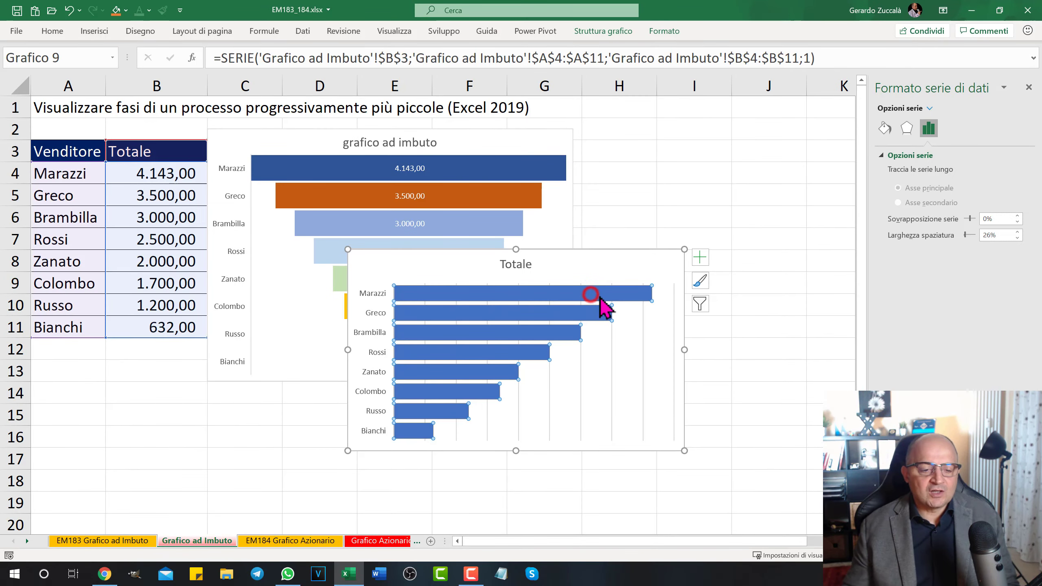
left_click(598, 292)
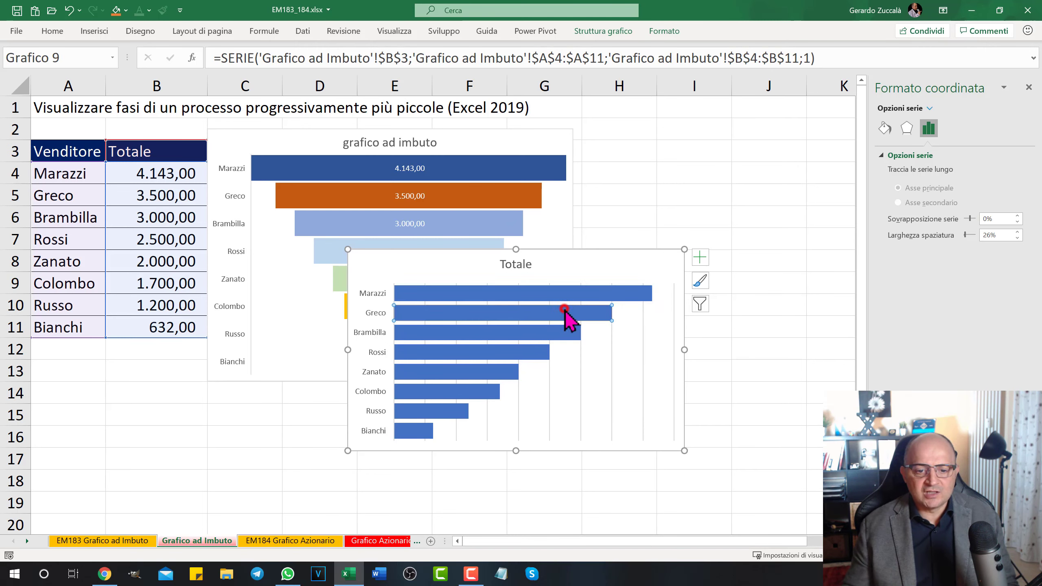
left_click(884, 129)
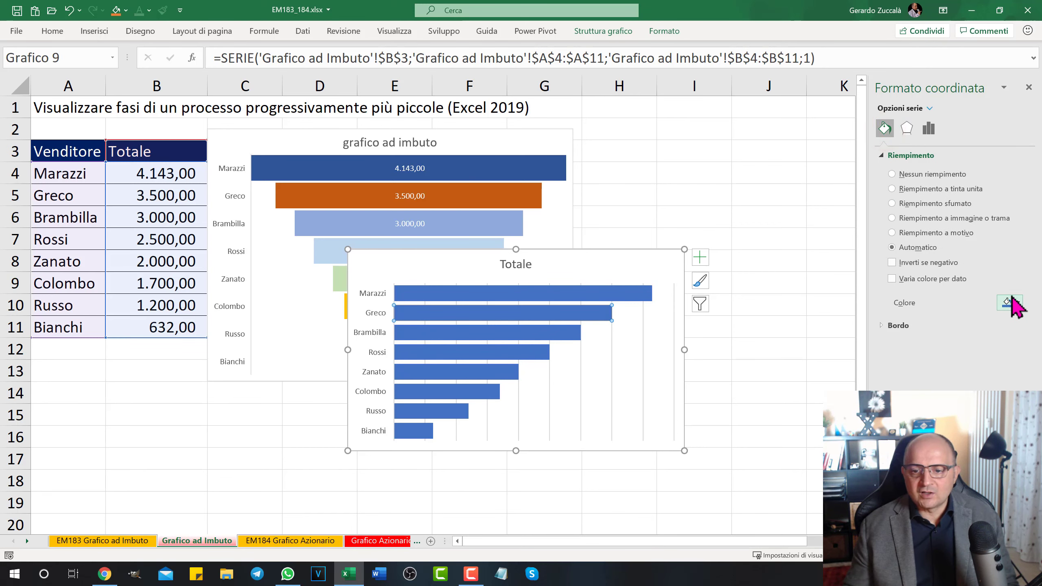
left_click(892, 189)
left_click(1018, 302)
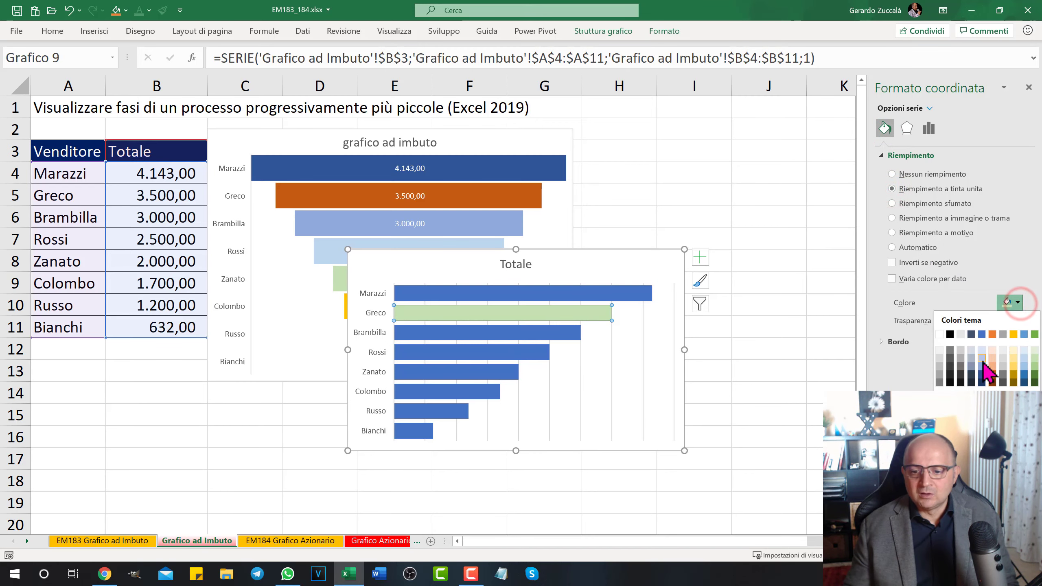
left_click(994, 374)
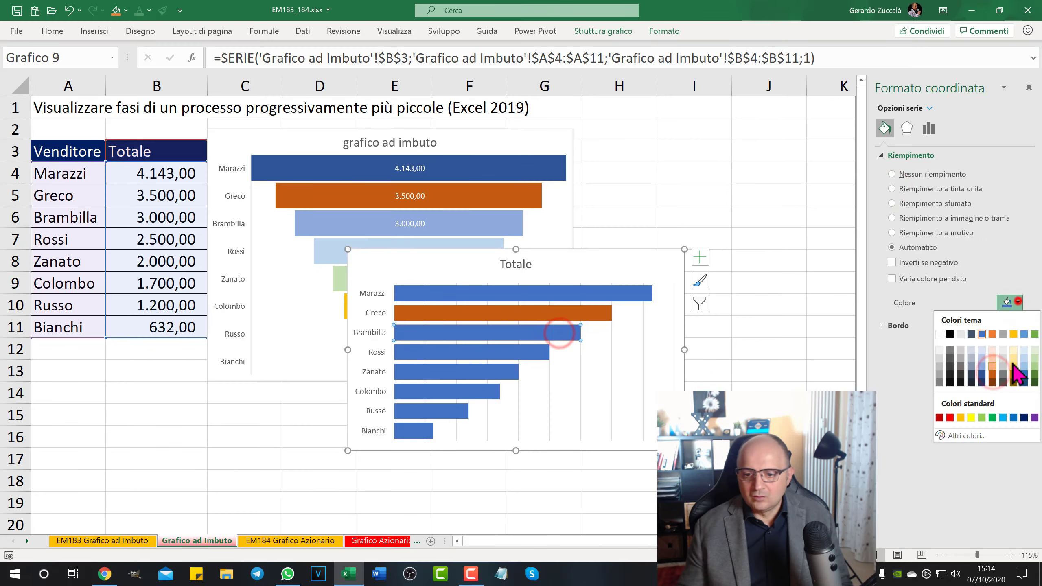
Step: Colour the Zanato bar green and the Colombo bar gold to match the funnel
left_click(1017, 270)
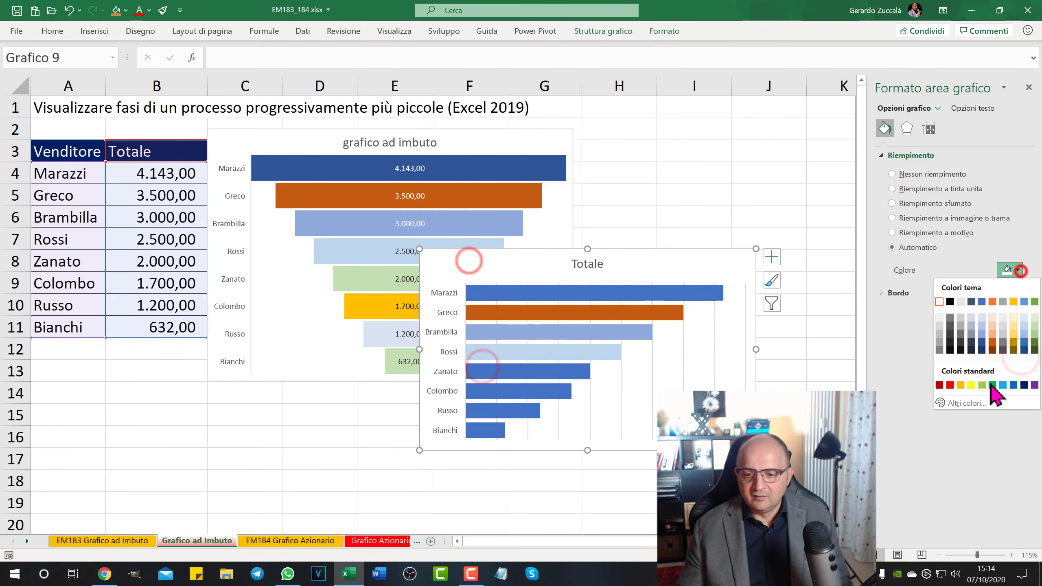
left_click(578, 371)
left_click(1021, 304)
left_click(1032, 361)
left_click(517, 390)
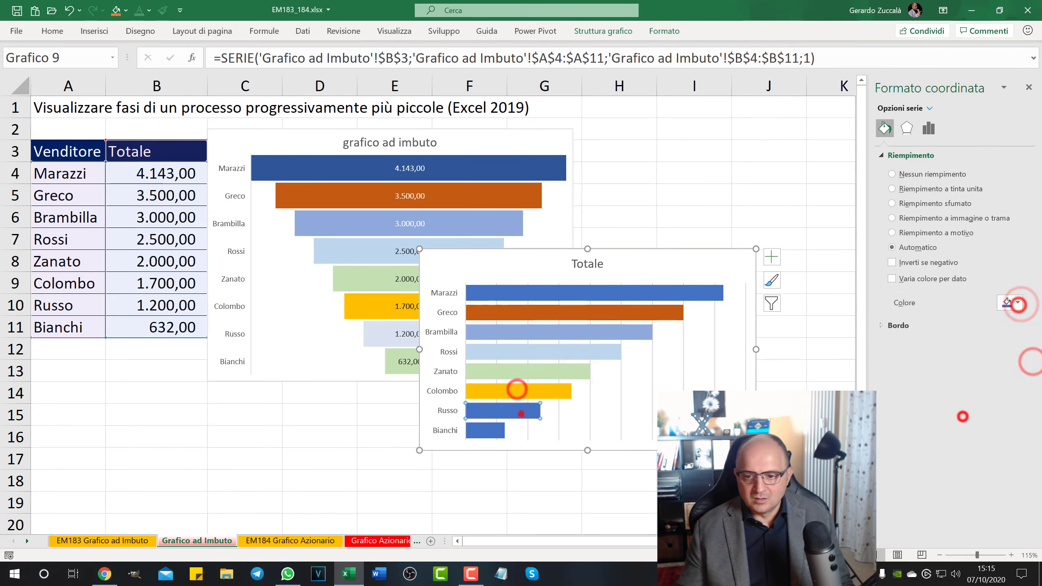
left_click(1021, 304)
left_click(1010, 334)
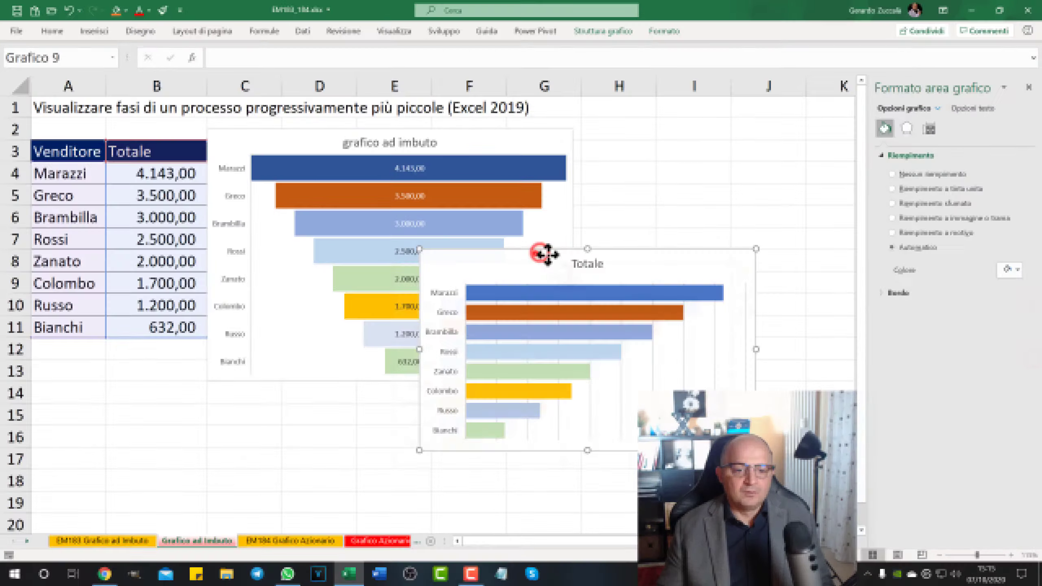
Step: Move the Totale chart so it overlaps the lower right of the funnel chart
left_click_drag(541, 251, 525, 287)
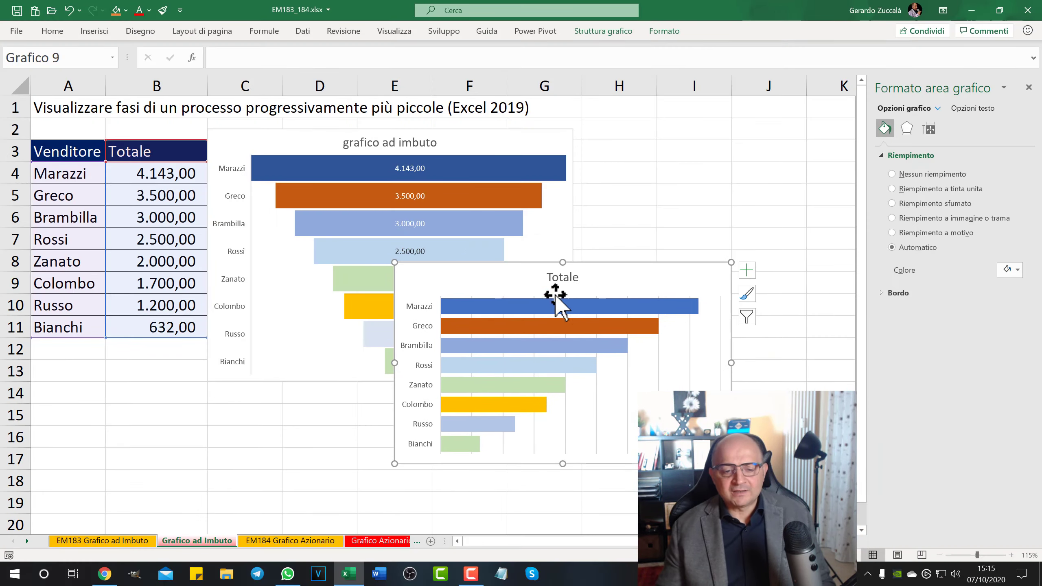
left_click(558, 275)
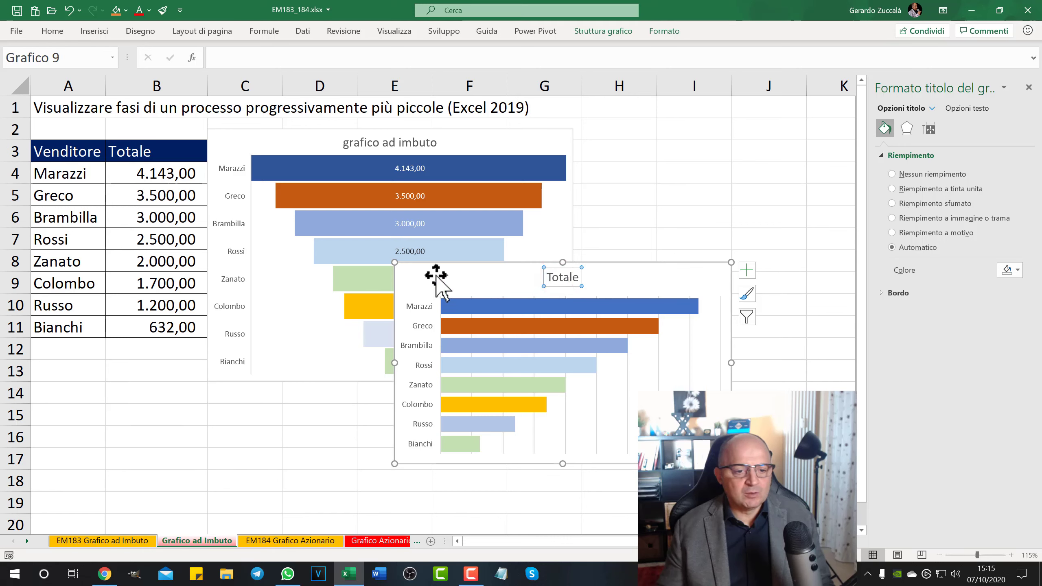
left_click_drag(541, 287, 552, 288)
left_click(564, 279)
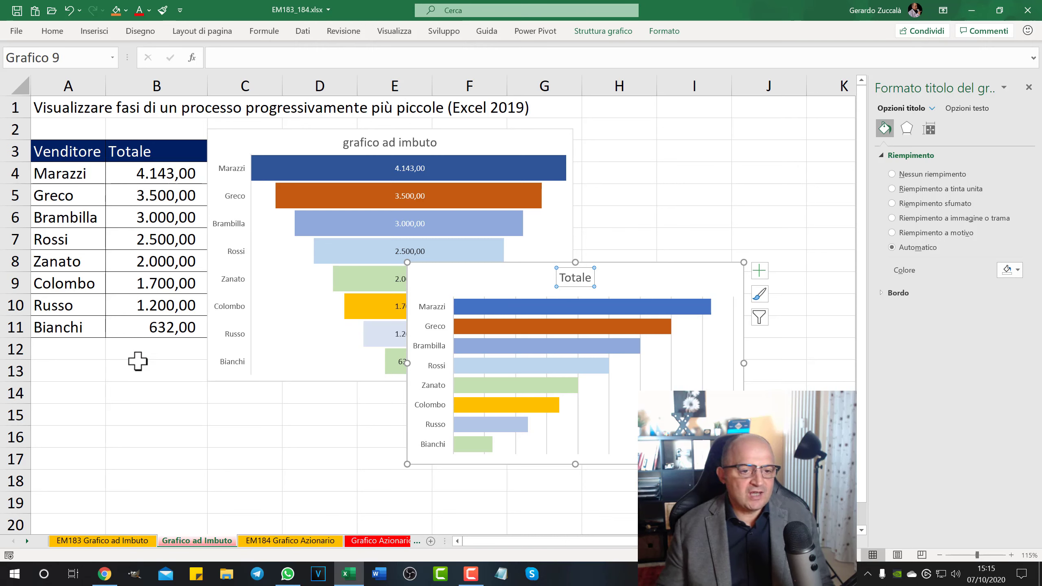
Step: Link the chart title to cell A3, then undo so the title stays Totale
left_click(564, 277)
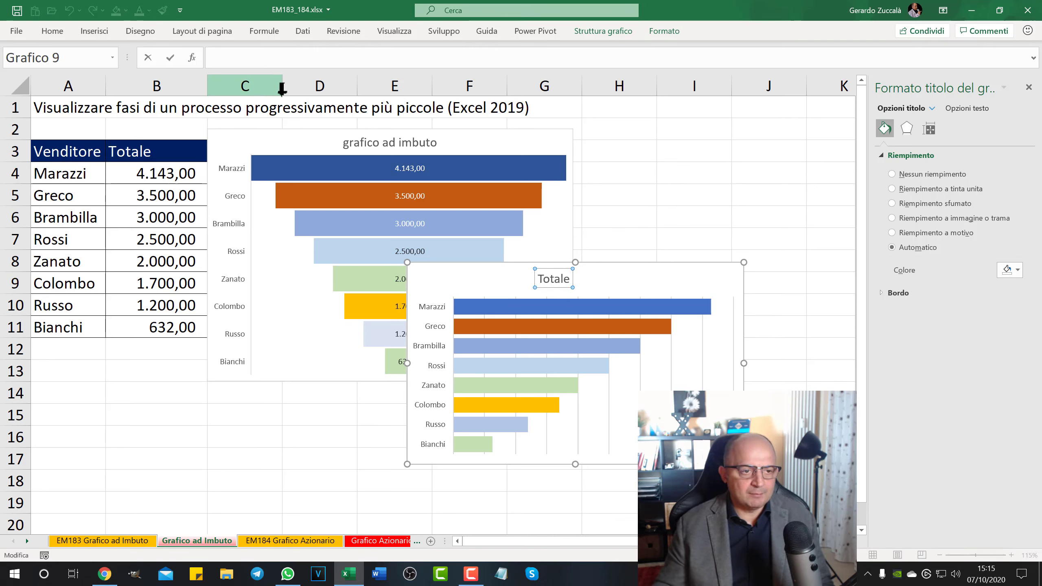
type("=")
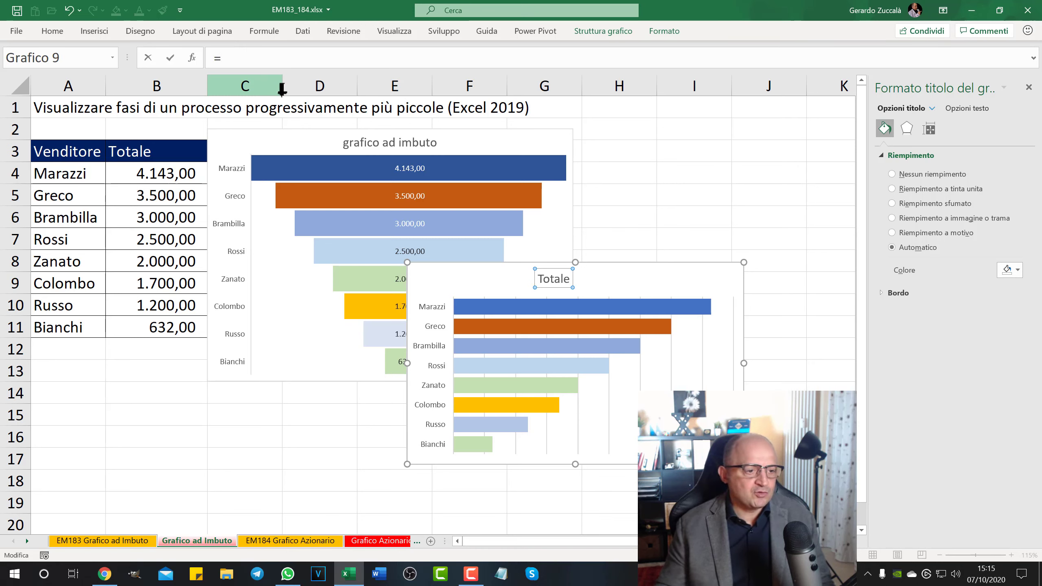
left_click(50, 153)
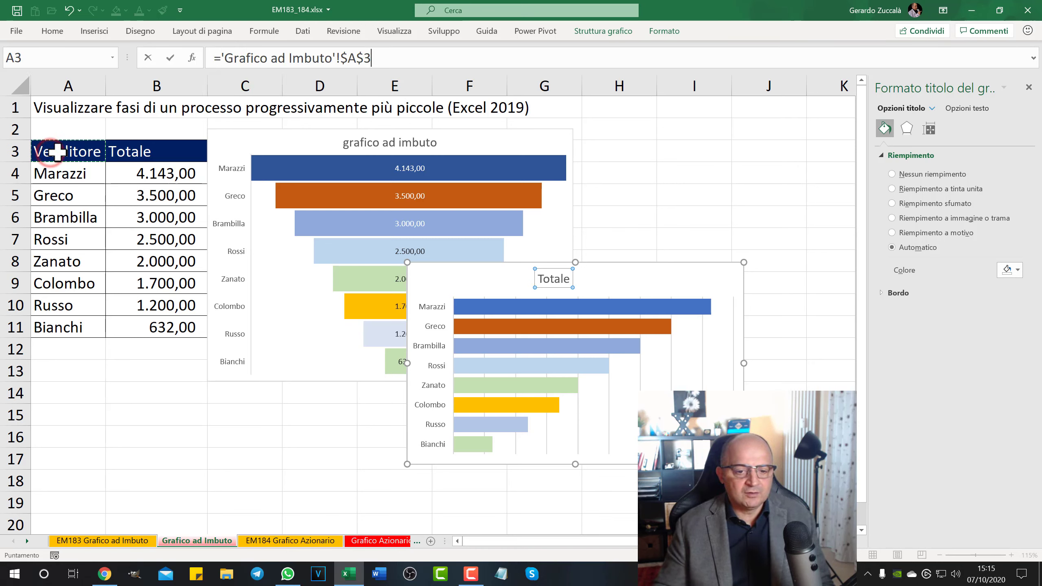
key("Return")
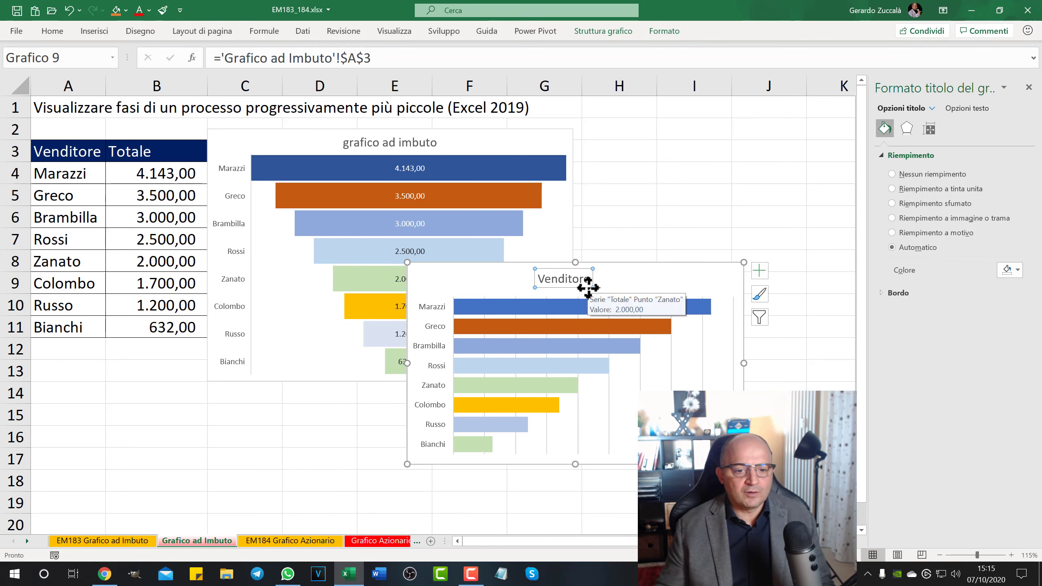
key("ctrl+z")
left_click(486, 307)
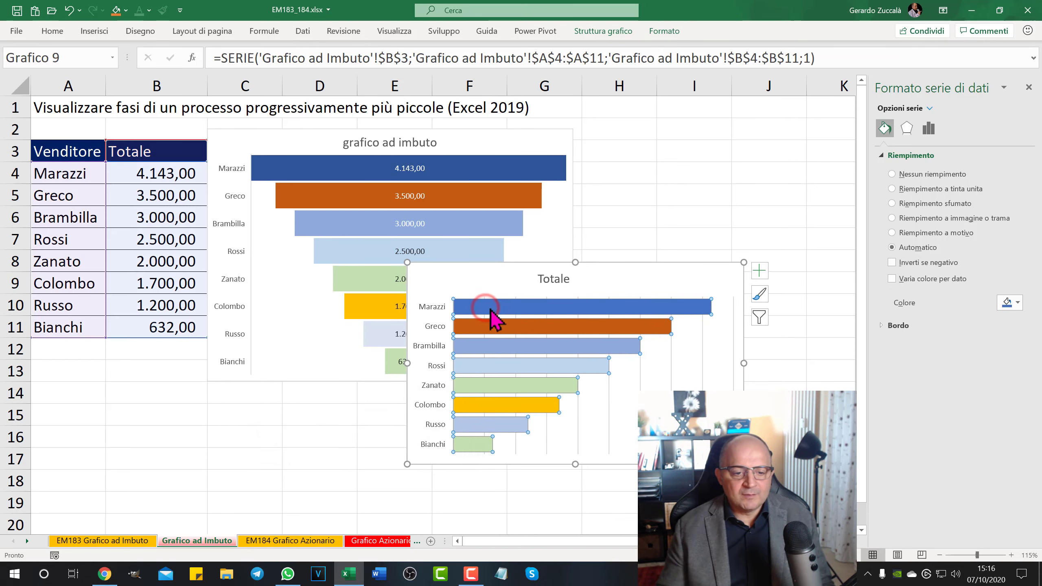
Step: Add value data labels (4.143,00 down to 632,00) to the Totale bars and select them
left_click(414, 167)
left_click(414, 170)
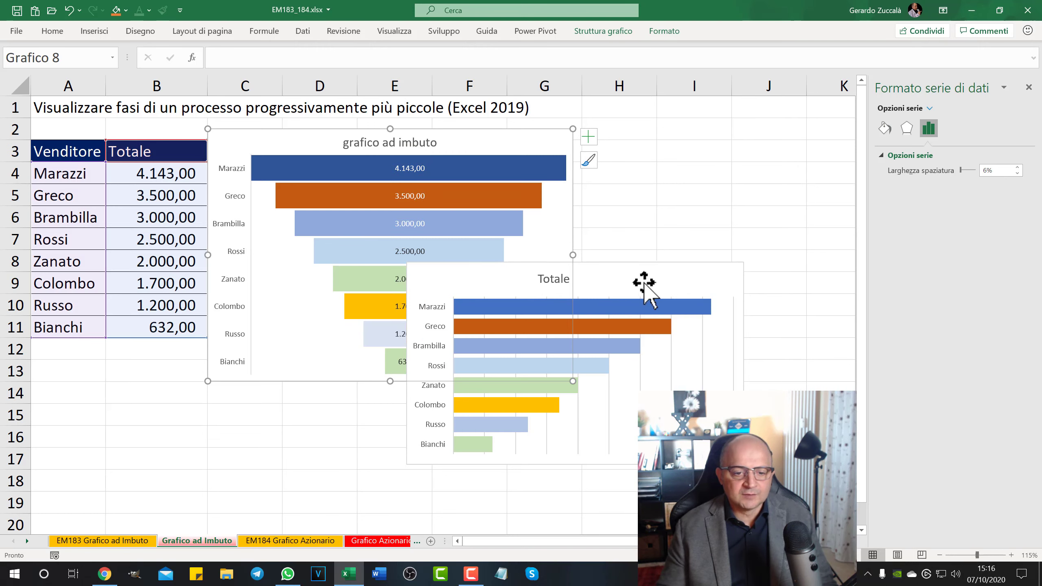
left_click(487, 303)
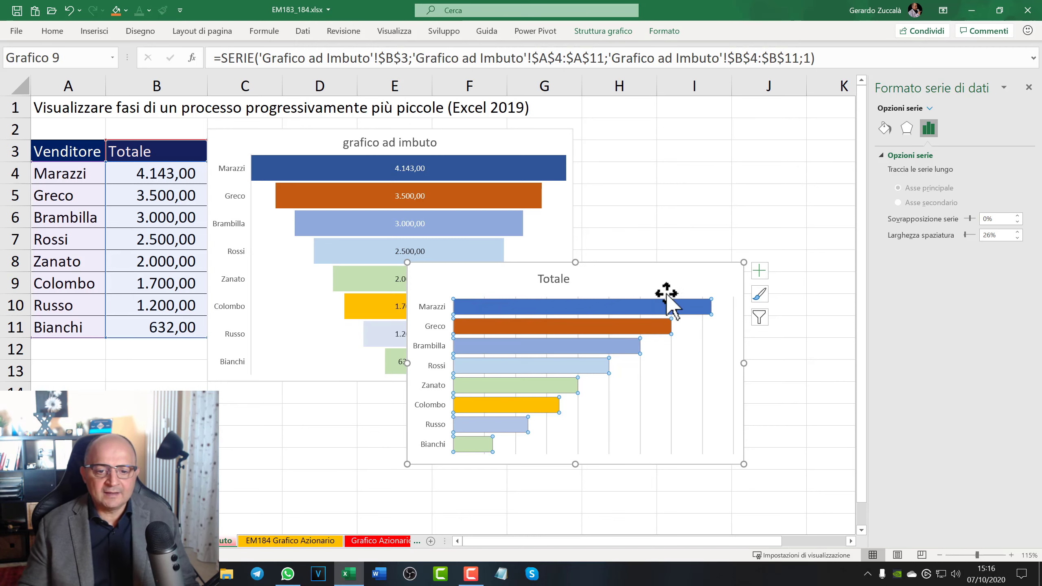
right_click(636, 308)
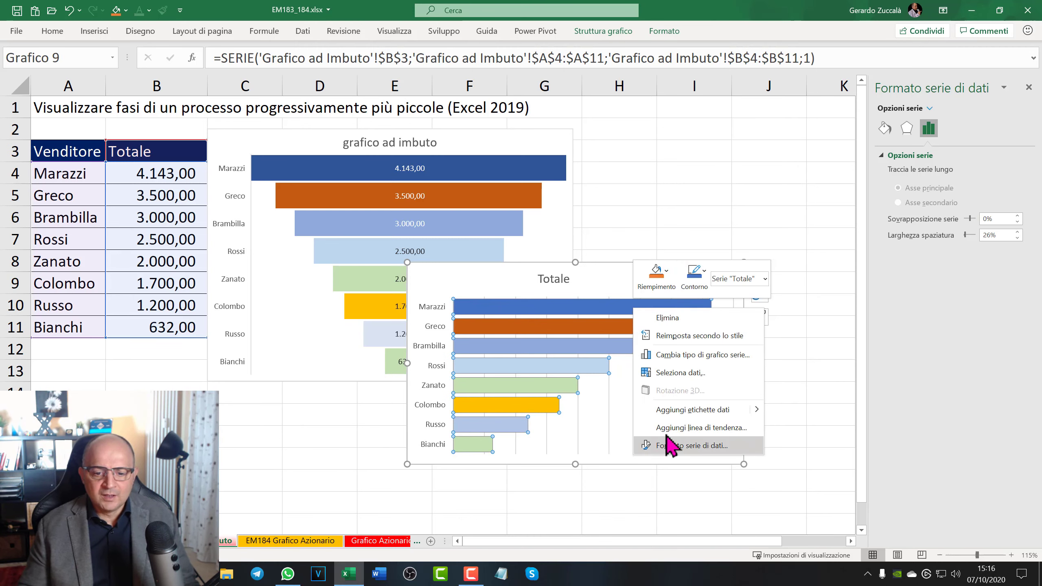
left_click(693, 410)
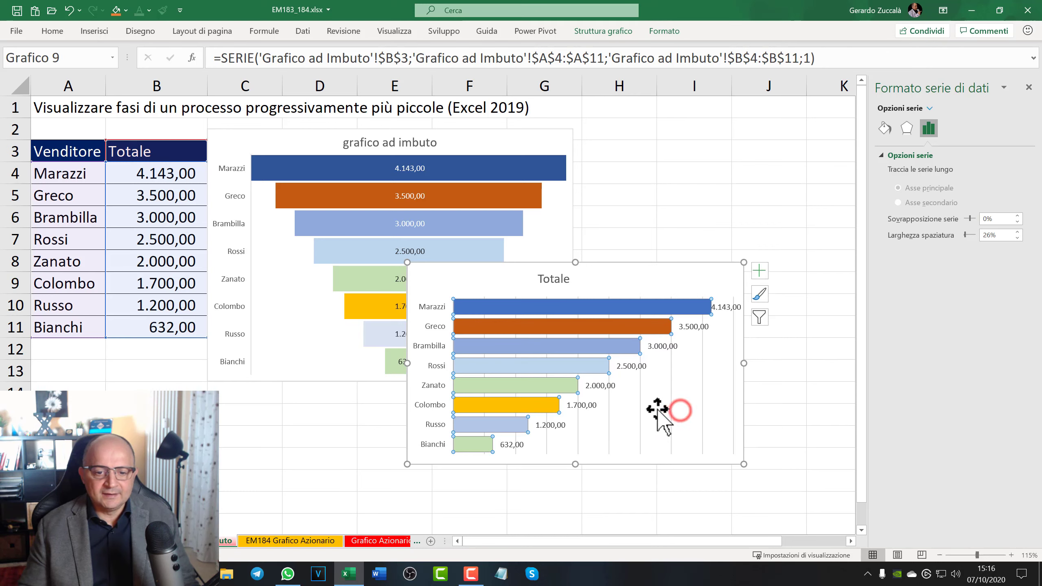
left_click(660, 347)
right_click(660, 347)
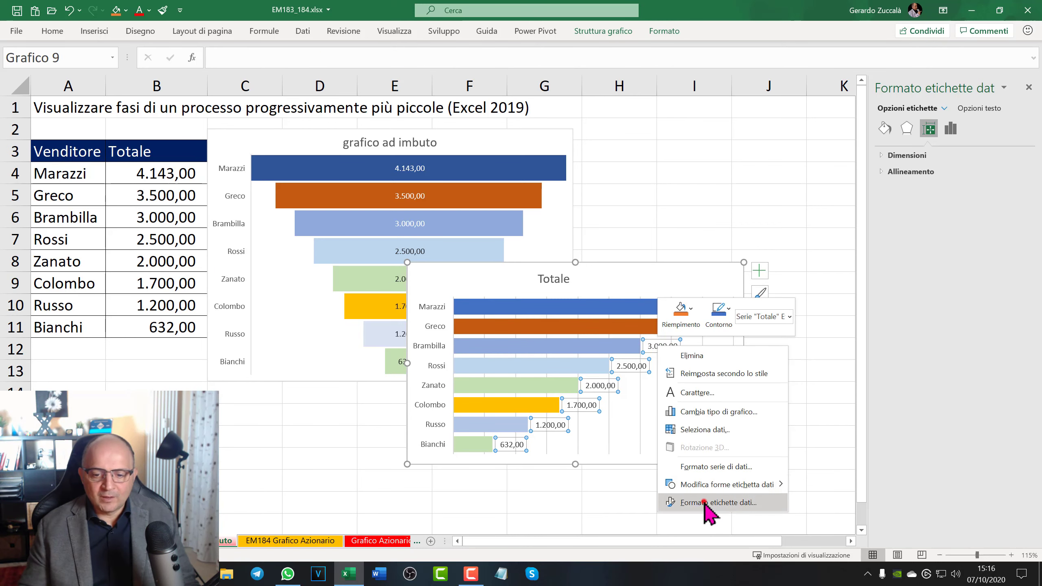
Step: Set the label position to Base interna after trying others, then move the chart up and right
left_click(704, 502)
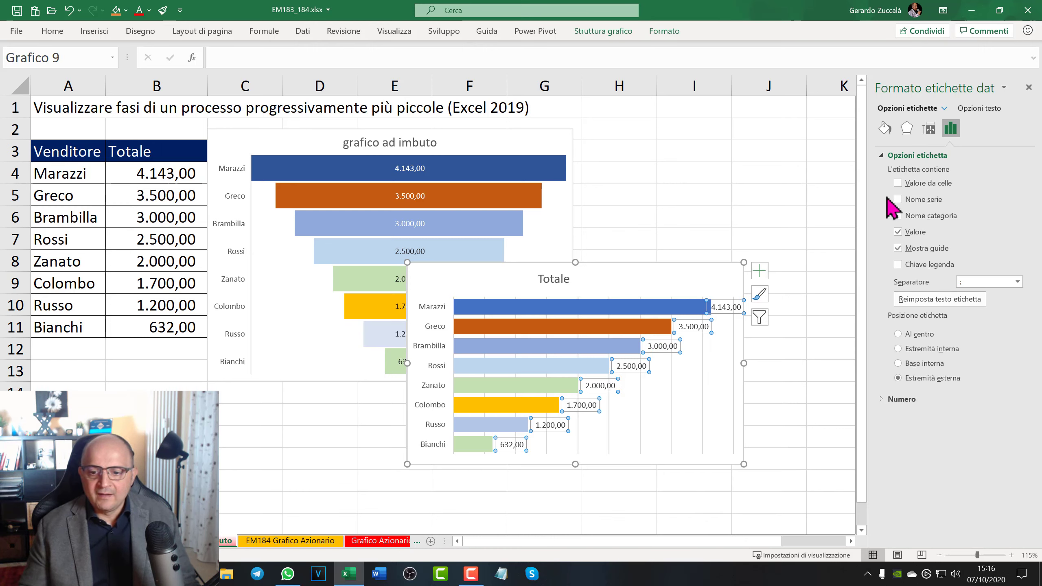
left_click(897, 334)
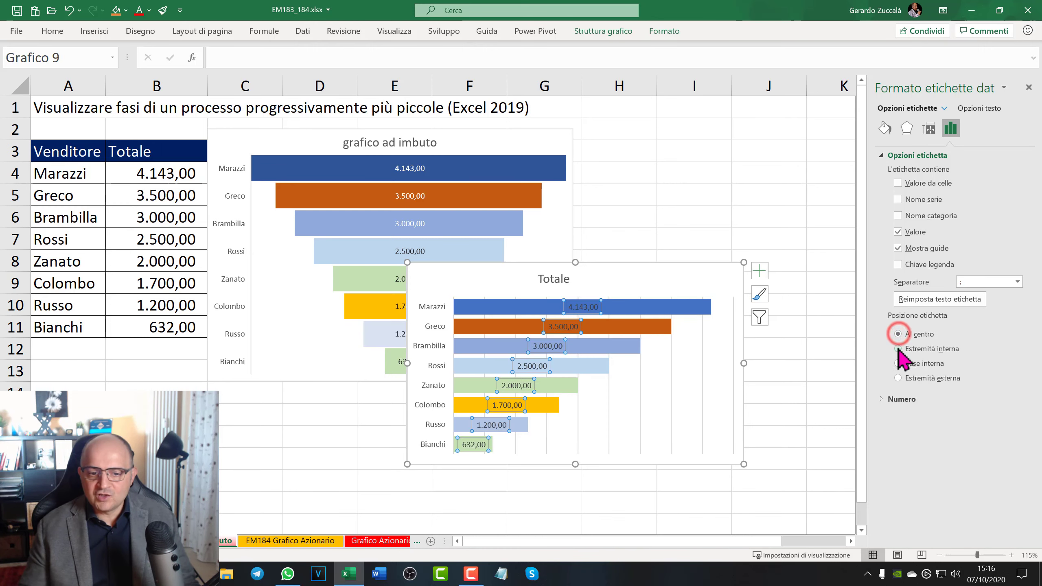
left_click(898, 348)
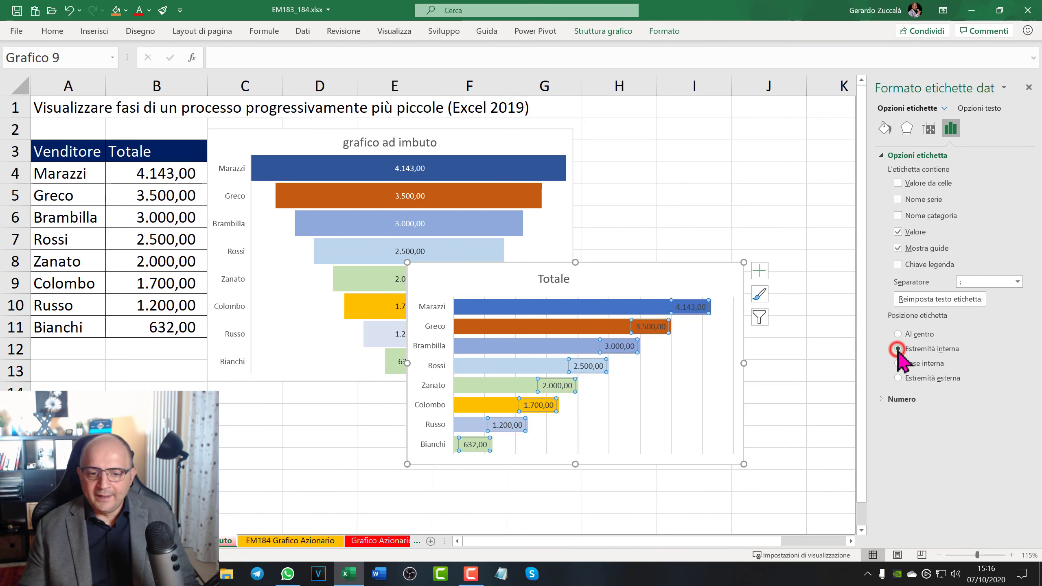
left_click(898, 363)
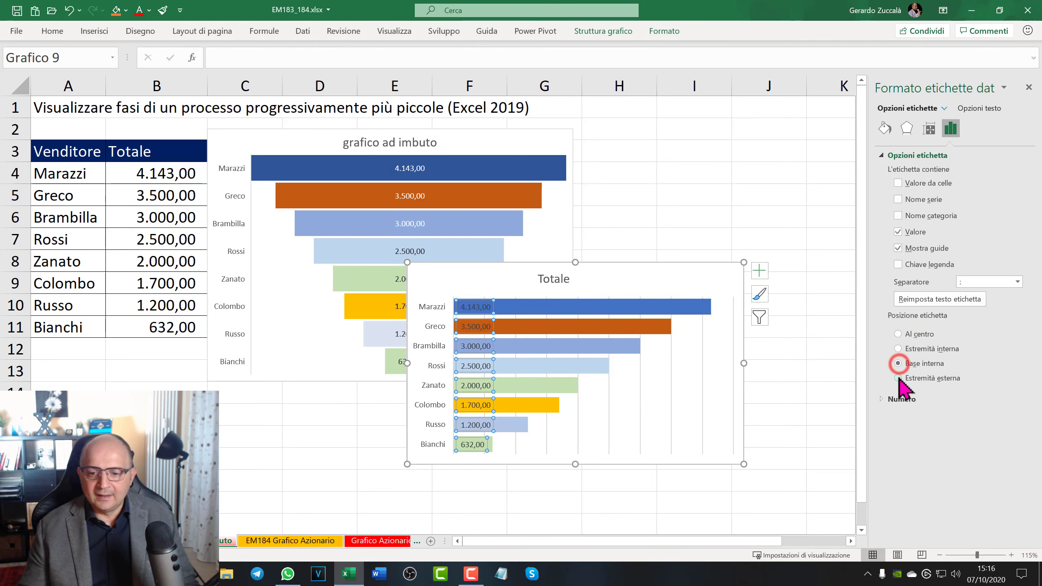
left_click(897, 378)
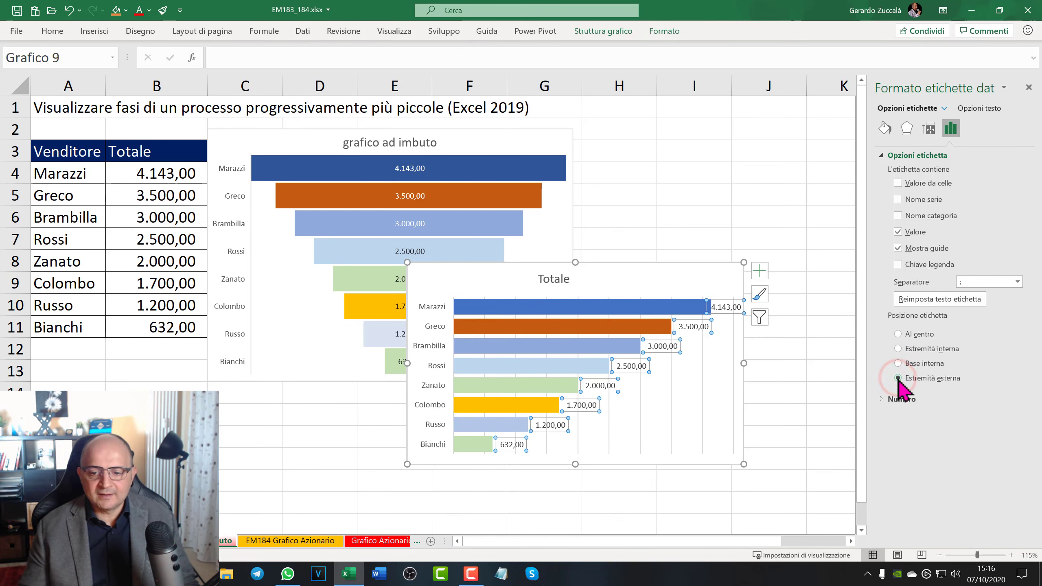
left_click(898, 363)
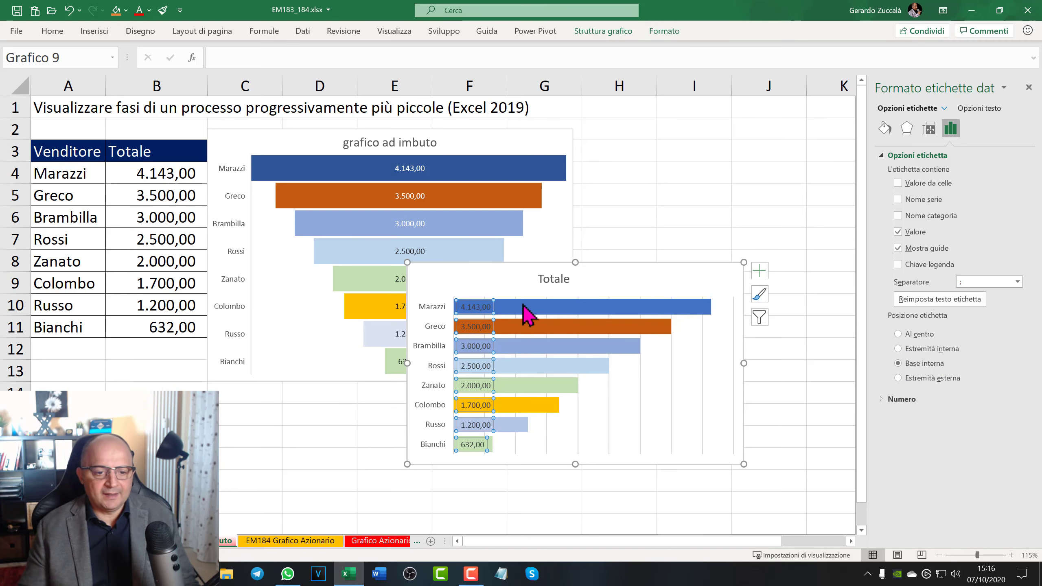
left_click_drag(539, 292, 575, 271)
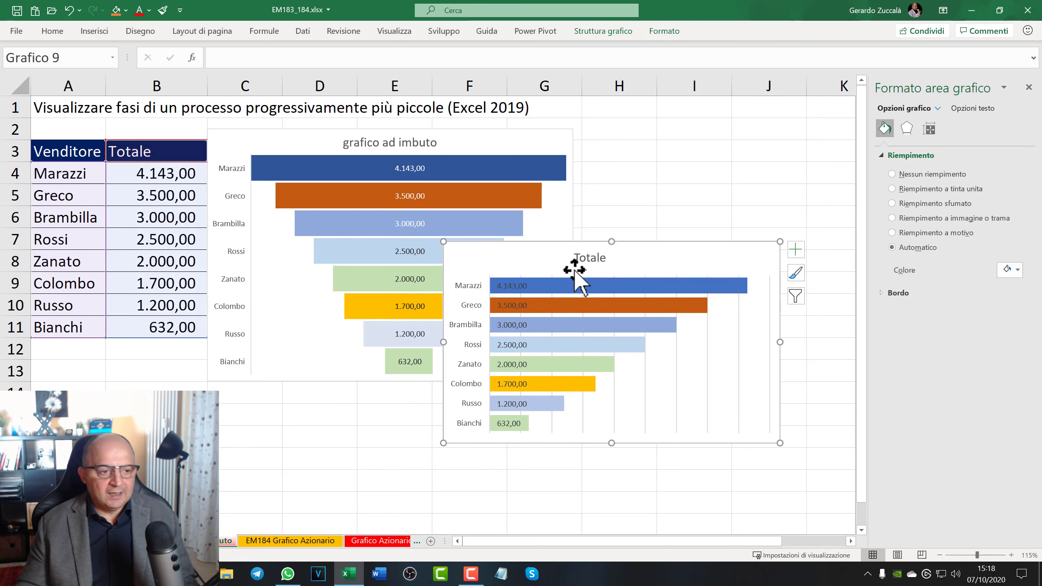